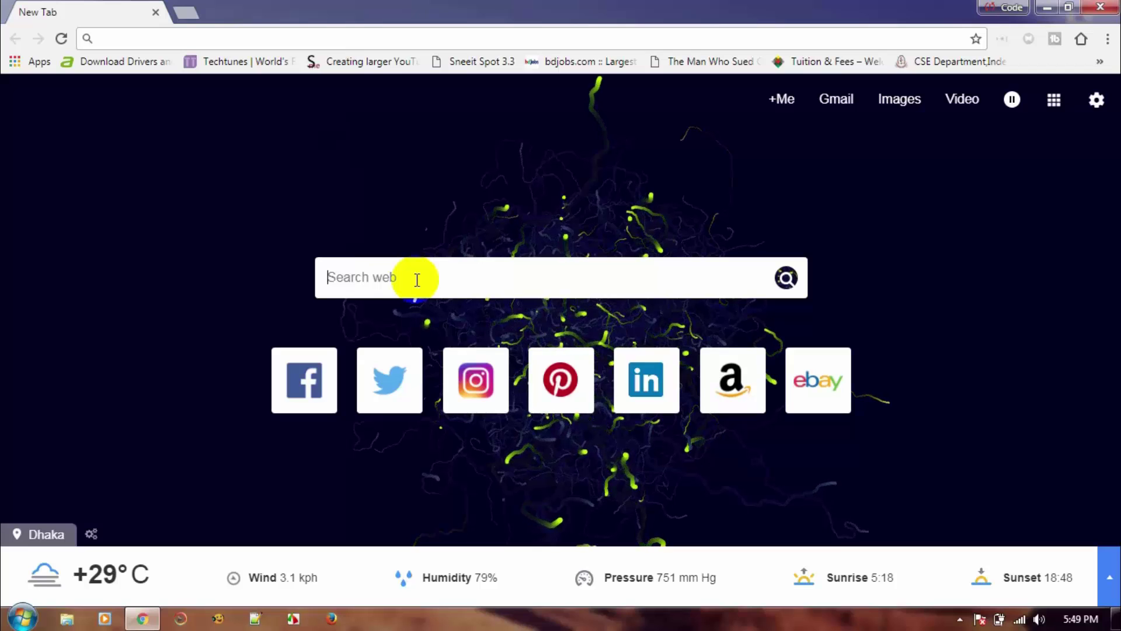
- Search the web for 'freenom' and scroll down to the Freenom – A Name for Everyone result
{"action": "type", "text": "freen"}
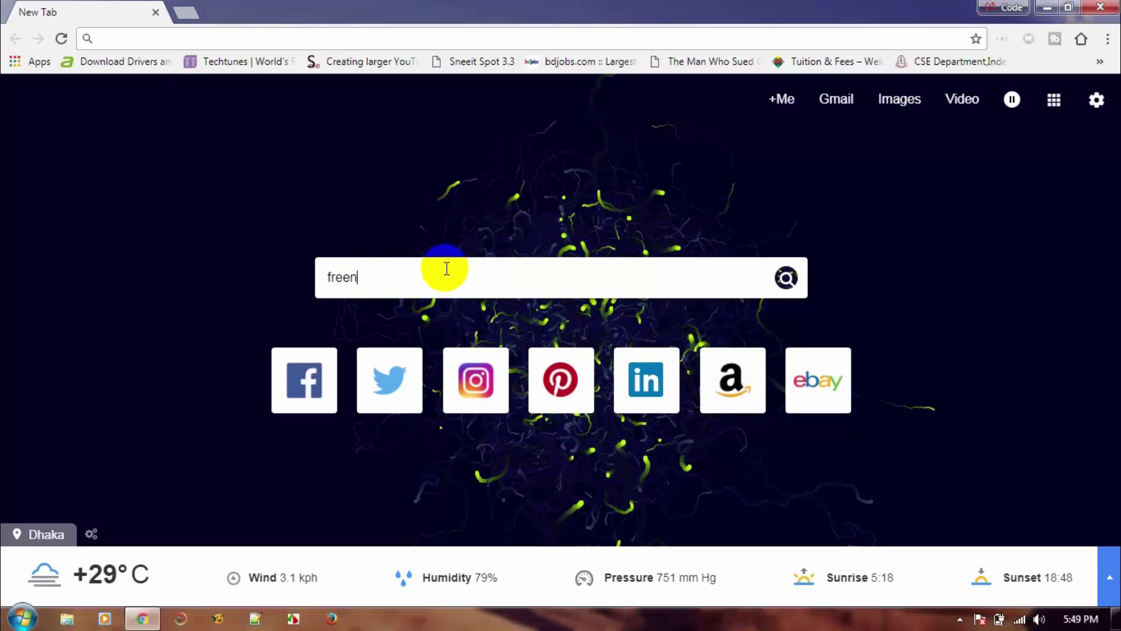
{"action": "type", "text": "om"}
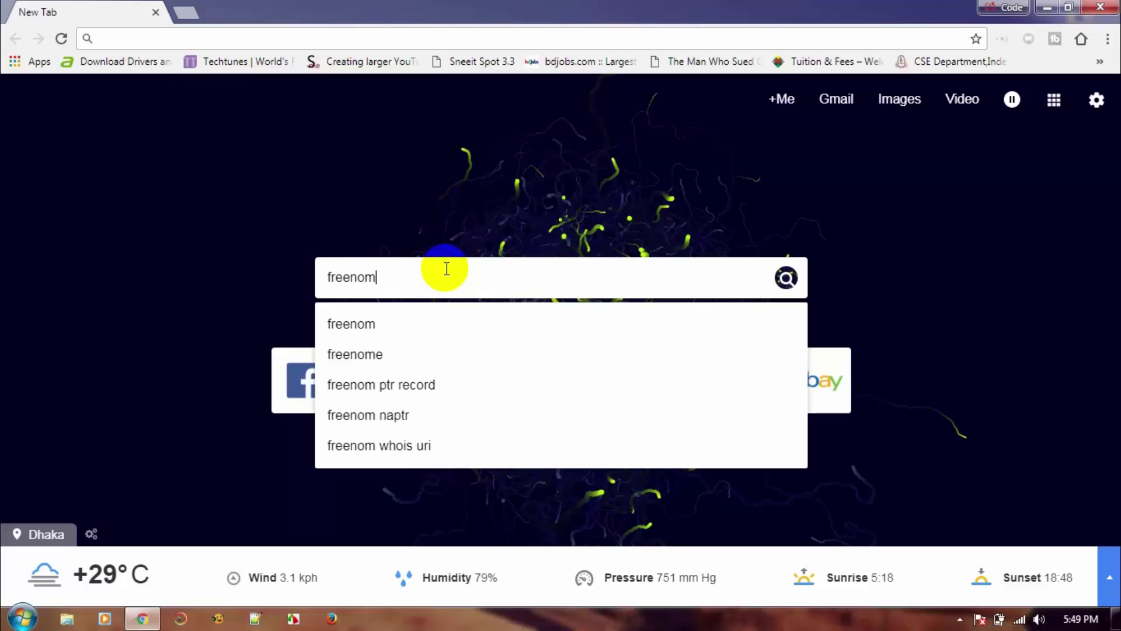
{"action": "key", "text": "Return"}
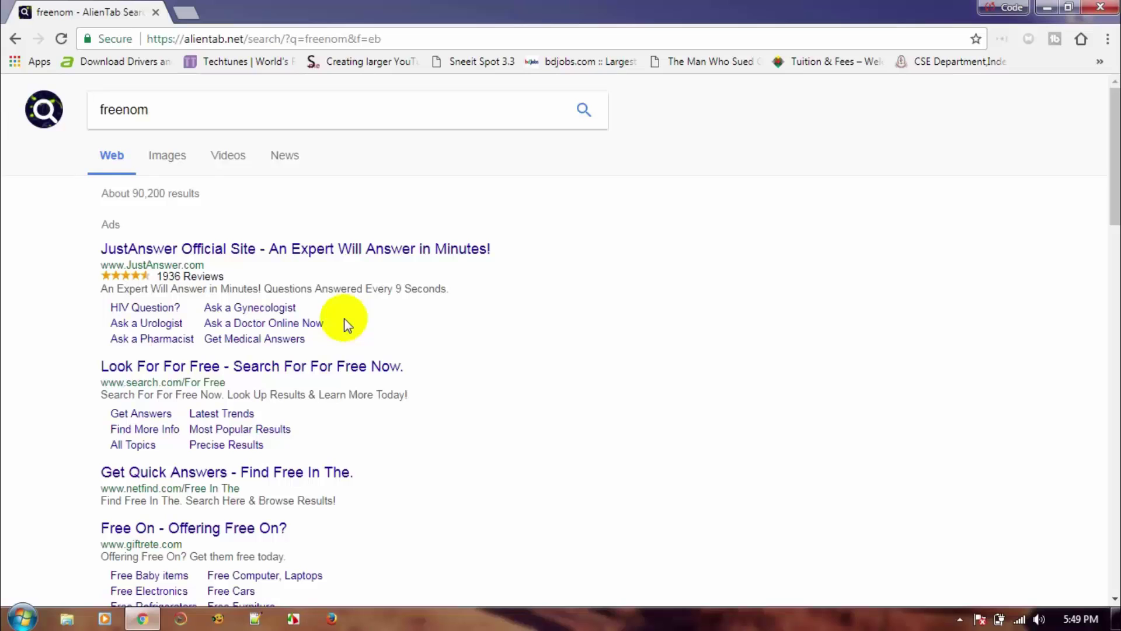
{"action": "scroll", "coordinate": [425, 357], "scroll_direction": "down", "scroll_amount": 3}
{"action": "scroll", "coordinate": [426, 358], "scroll_direction": "down", "scroll_amount": 3}
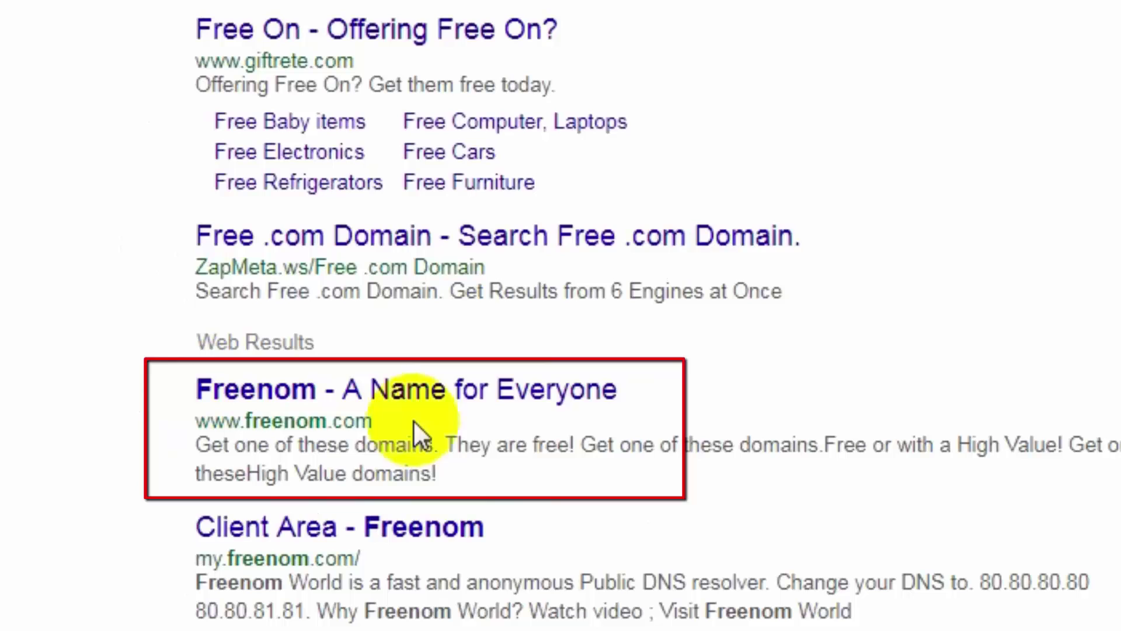
- Open the Freenom site, close the search tab, and check availability of 'aptoilab' domains
{"action": "left_click", "coordinate": [394, 394]}
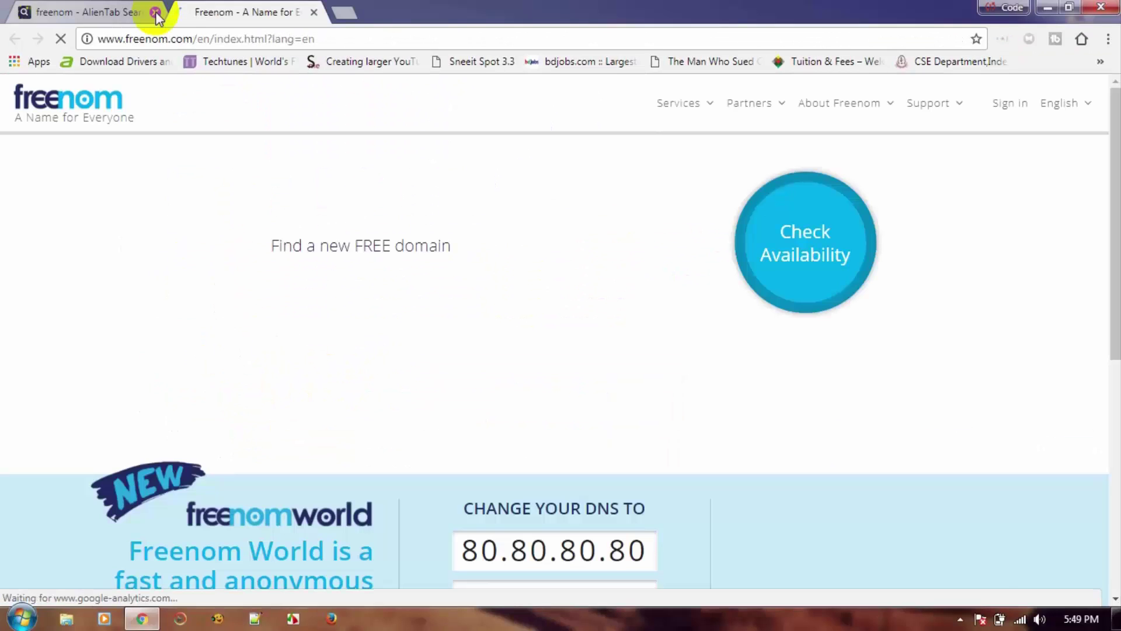
{"action": "left_click", "coordinate": [154, 12]}
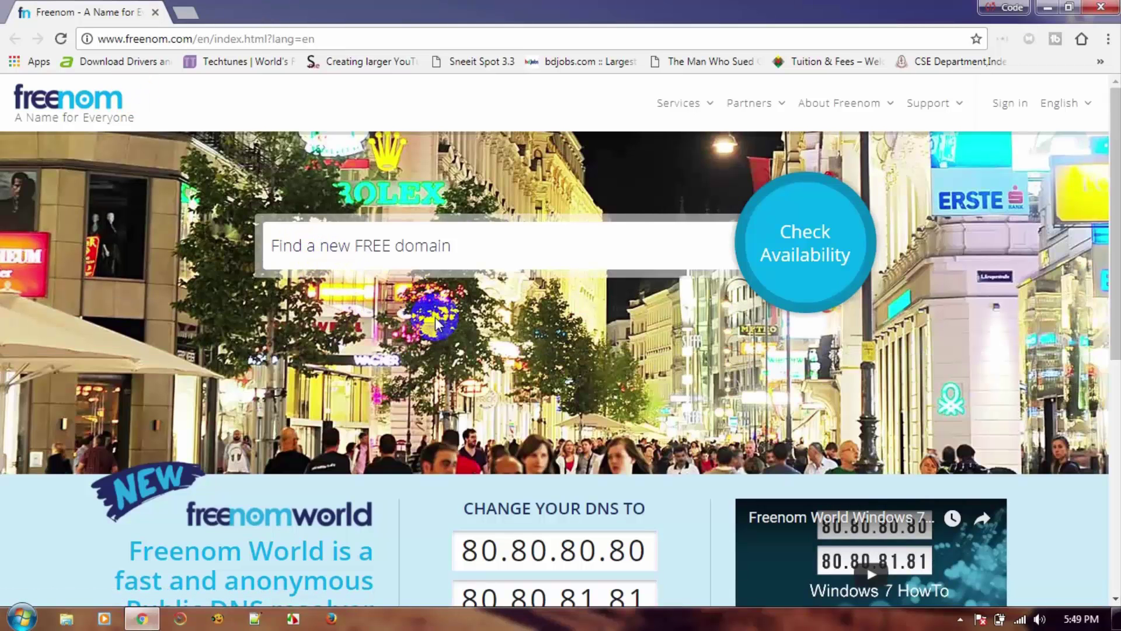
{"action": "left_click", "coordinate": [463, 287]}
{"action": "left_click", "coordinate": [442, 245]}
{"action": "type", "text": "aptoilab"}
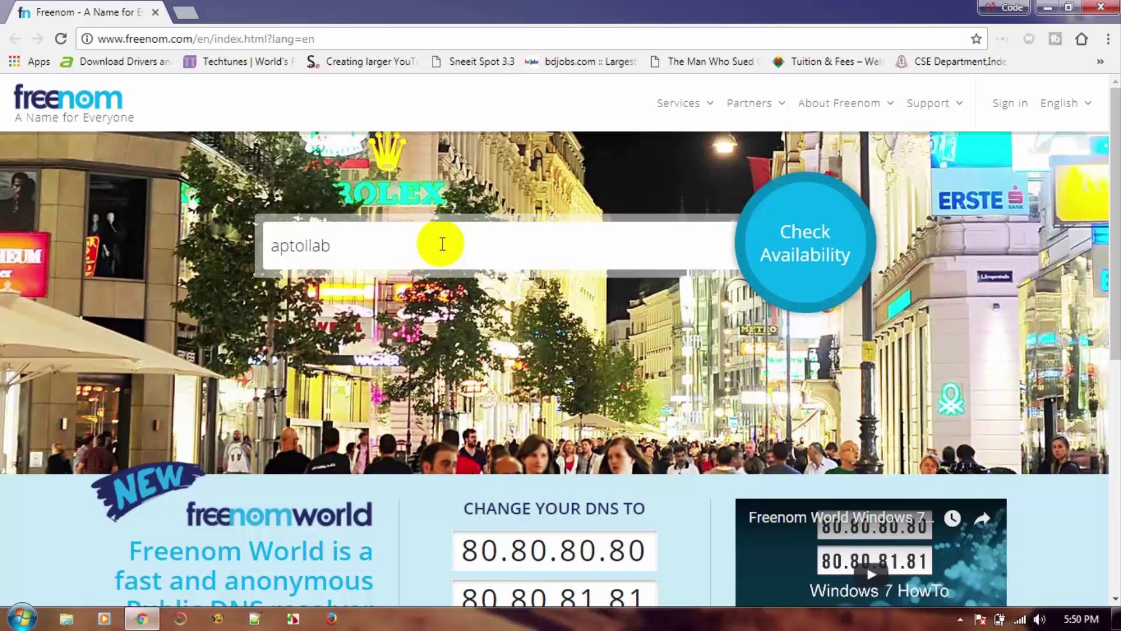
{"action": "key", "text": "Return"}
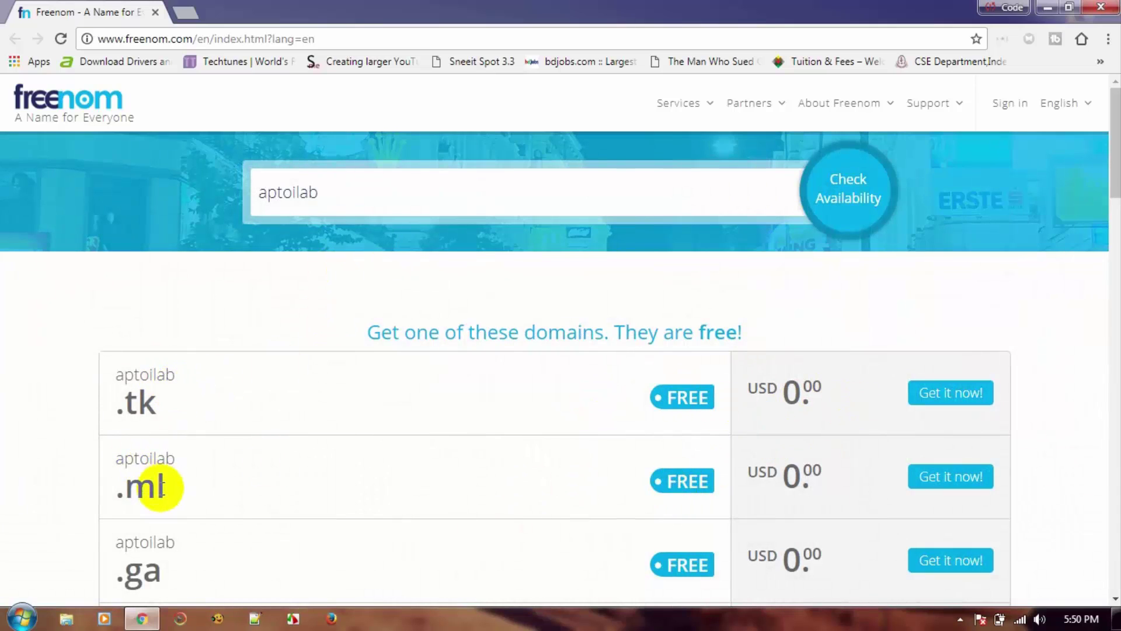
- Review the free aptoilab extensions, such as .ml and .tk, in the results list
{"action": "double_click", "coordinate": [159, 487]}
{"action": "double_click", "coordinate": [138, 408]}
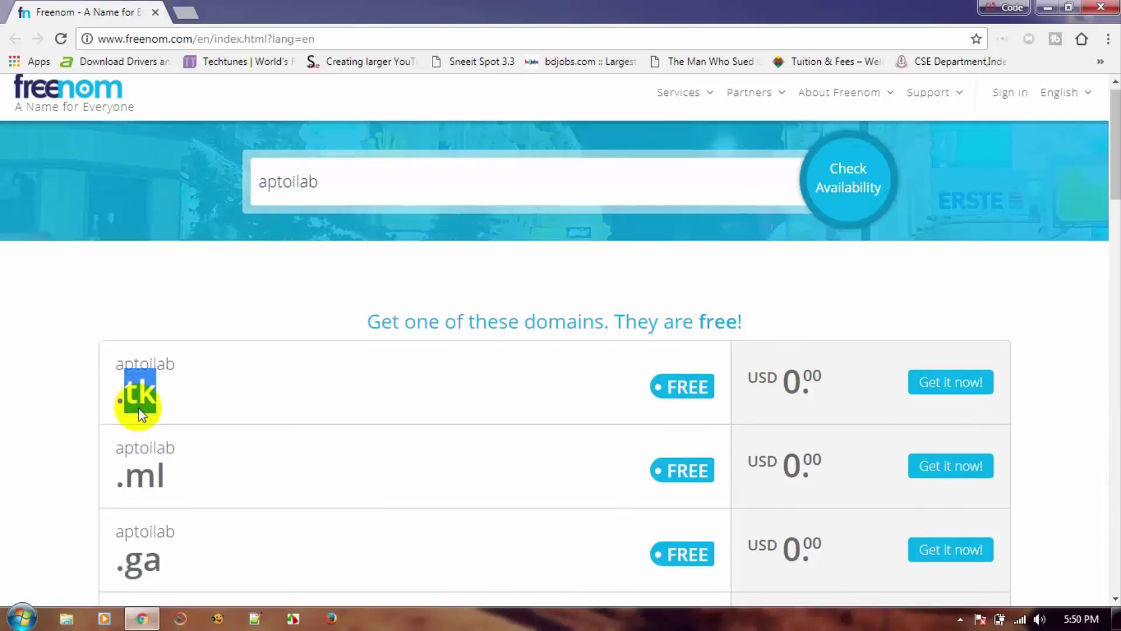
{"action": "scroll", "coordinate": [146, 400], "scroll_direction": "down", "scroll_amount": 7}
{"action": "scroll", "coordinate": [175, 408], "scroll_direction": "down", "scroll_amount": 4}
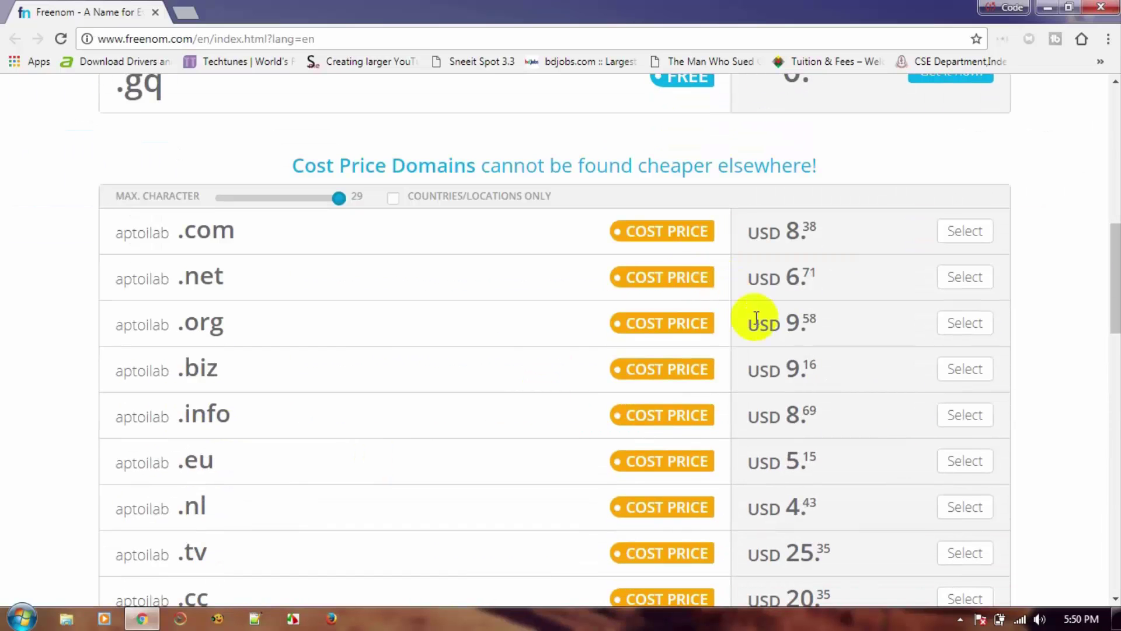
{"action": "scroll", "coordinate": [677, 394], "scroll_direction": "up", "scroll_amount": 2}
{"action": "scroll", "coordinate": [677, 394], "scroll_direction": "up", "scroll_amount": 3}
{"action": "scroll", "coordinate": [677, 394], "scroll_direction": "up", "scroll_amount": 2}
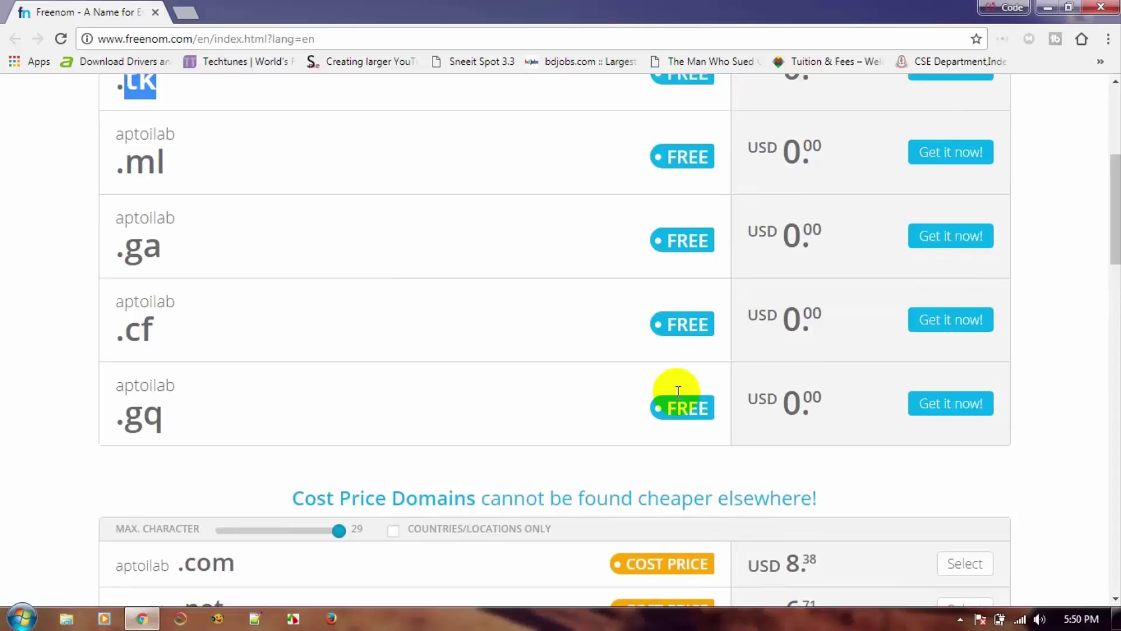
{"action": "scroll", "coordinate": [679, 395], "scroll_direction": "up", "scroll_amount": 5}
{"action": "scroll", "coordinate": [678, 392], "scroll_direction": "down", "scroll_amount": 3}
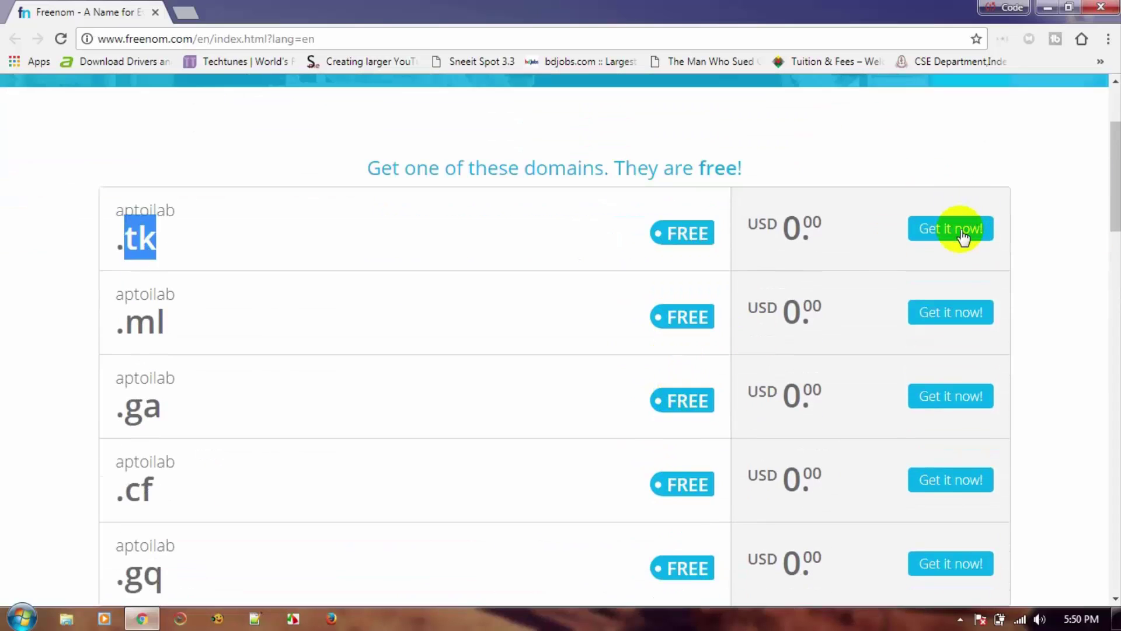
- Add aptoilab.tk and aptoilab.ml to the cart and proceed to checkout
{"action": "left_click", "coordinate": [962, 237]}
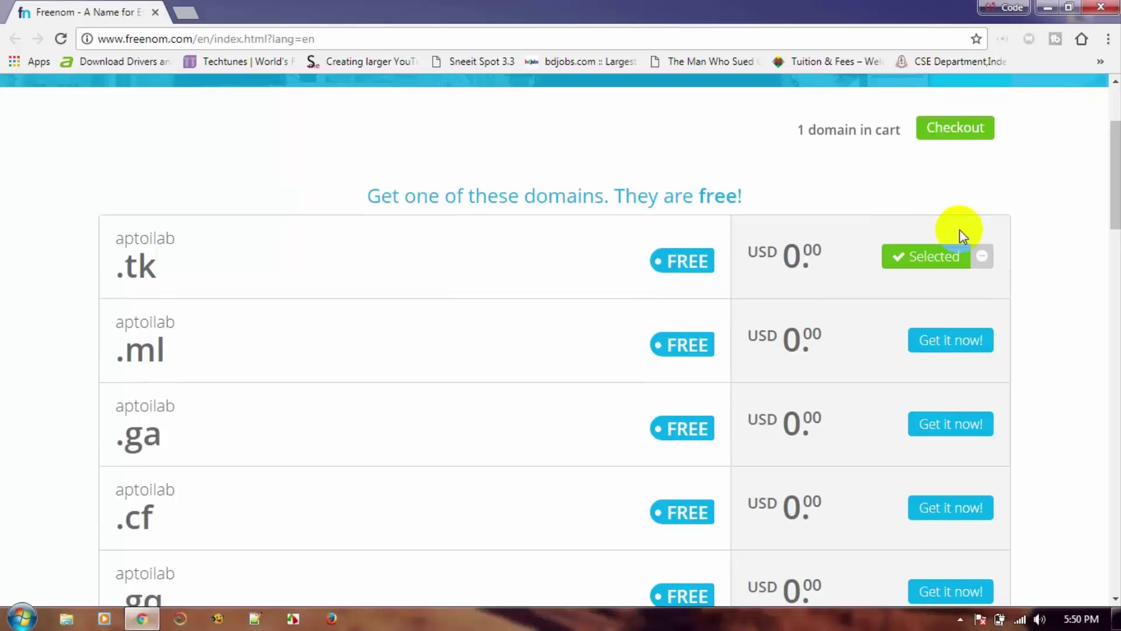
{"action": "left_click", "coordinate": [956, 342]}
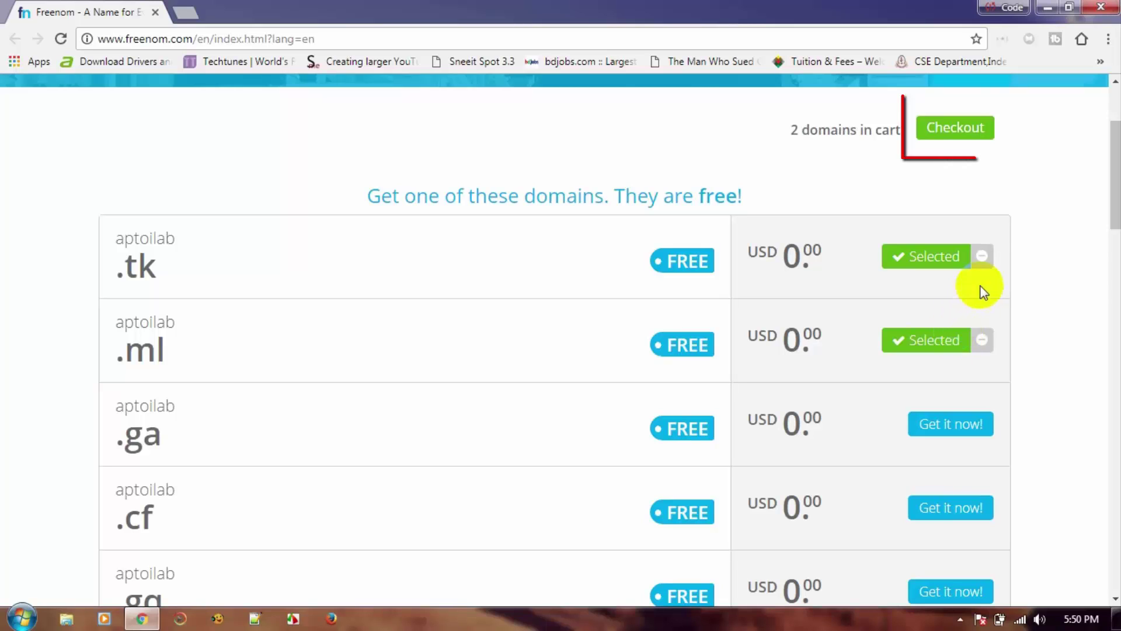
{"action": "left_click", "coordinate": [960, 128]}
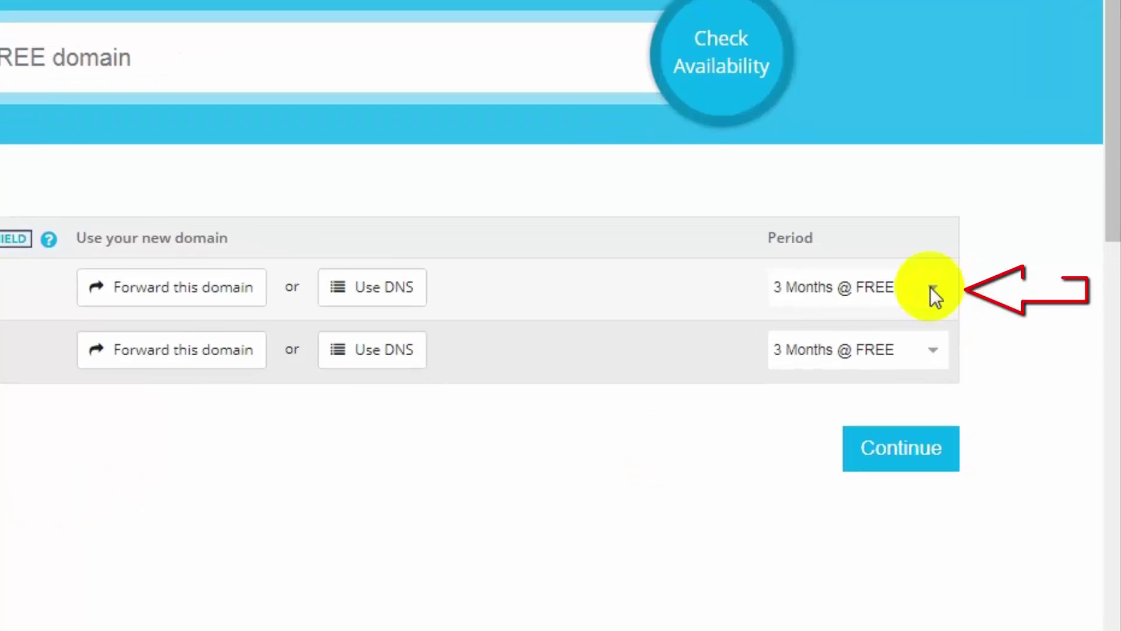
- Set both domains' registration period to 12 Months @ FREE
{"action": "left_click", "coordinate": [932, 288]}
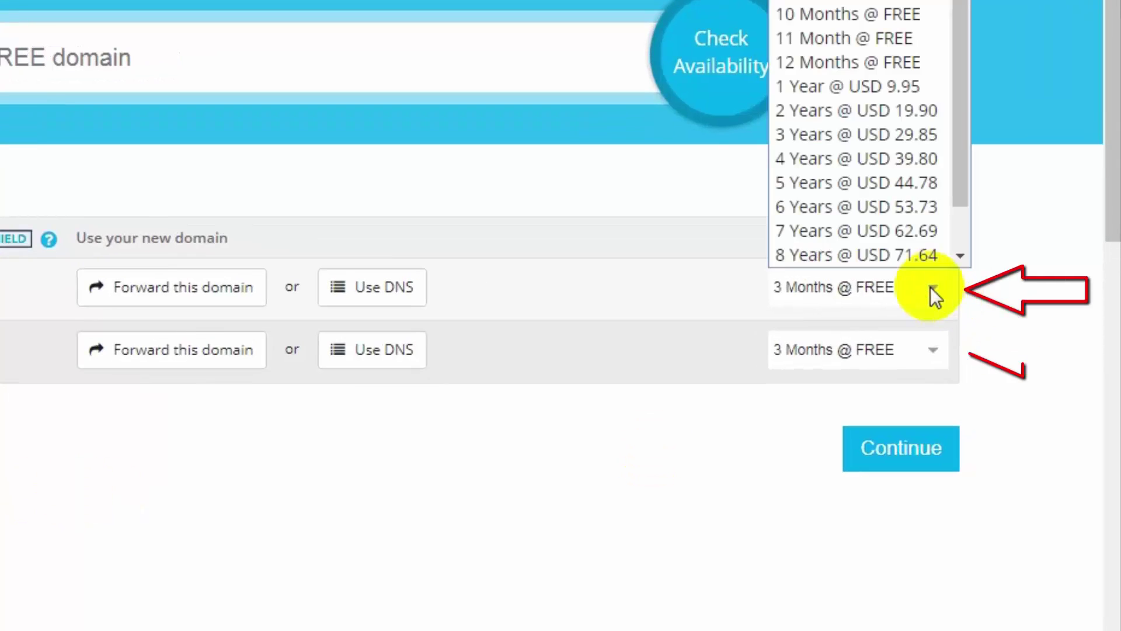
{"action": "left_click", "coordinate": [891, 63]}
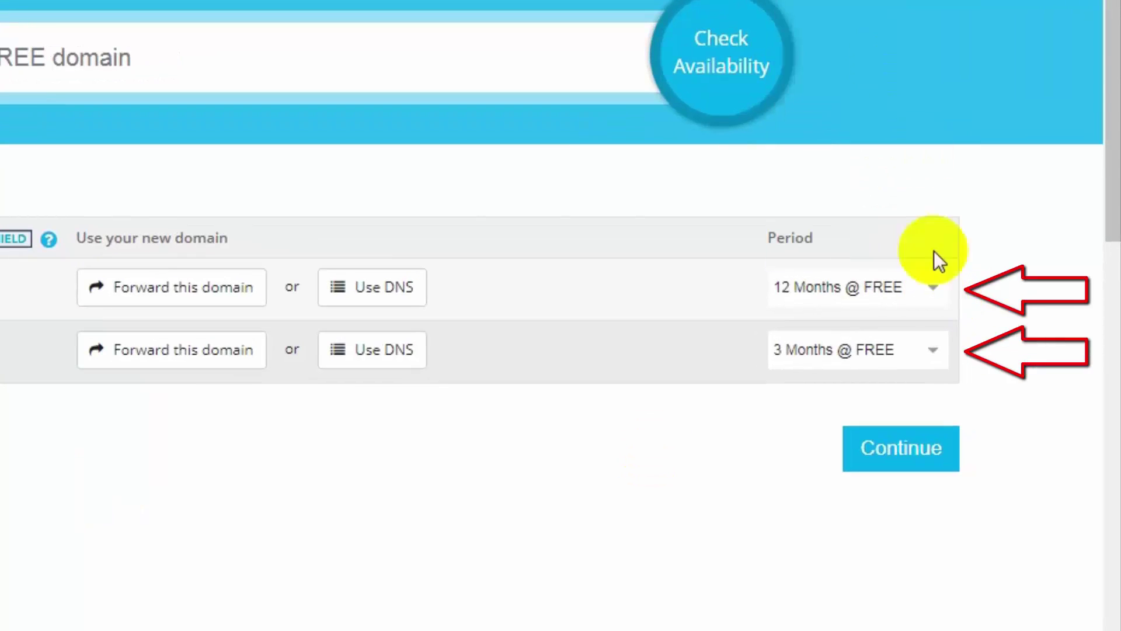
{"action": "left_click", "coordinate": [925, 358]}
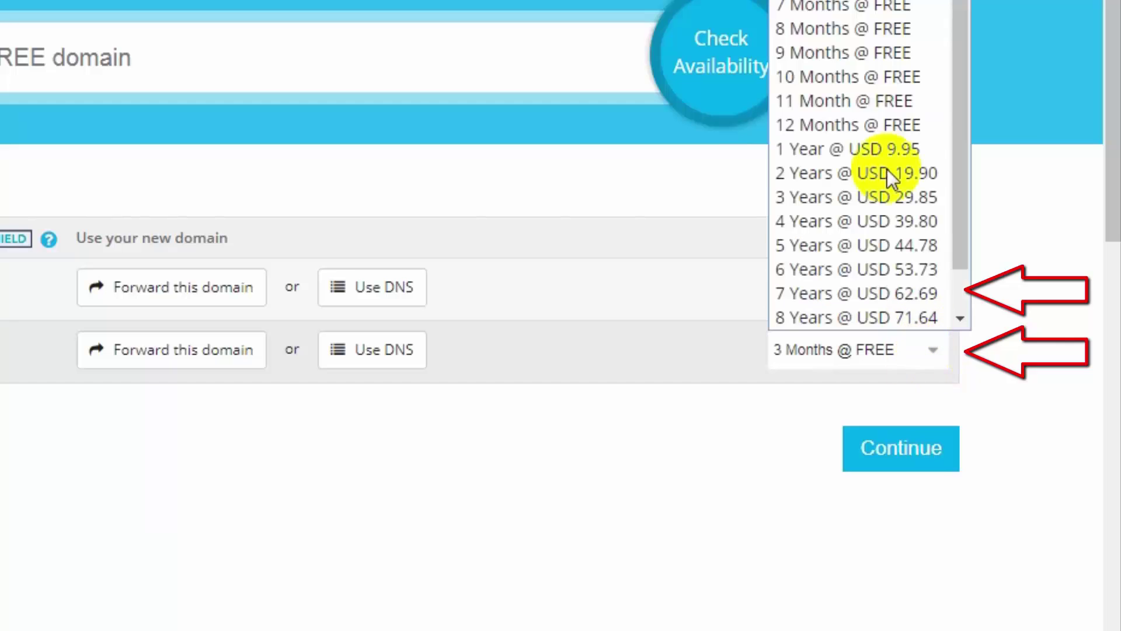
{"action": "left_click", "coordinate": [888, 132]}
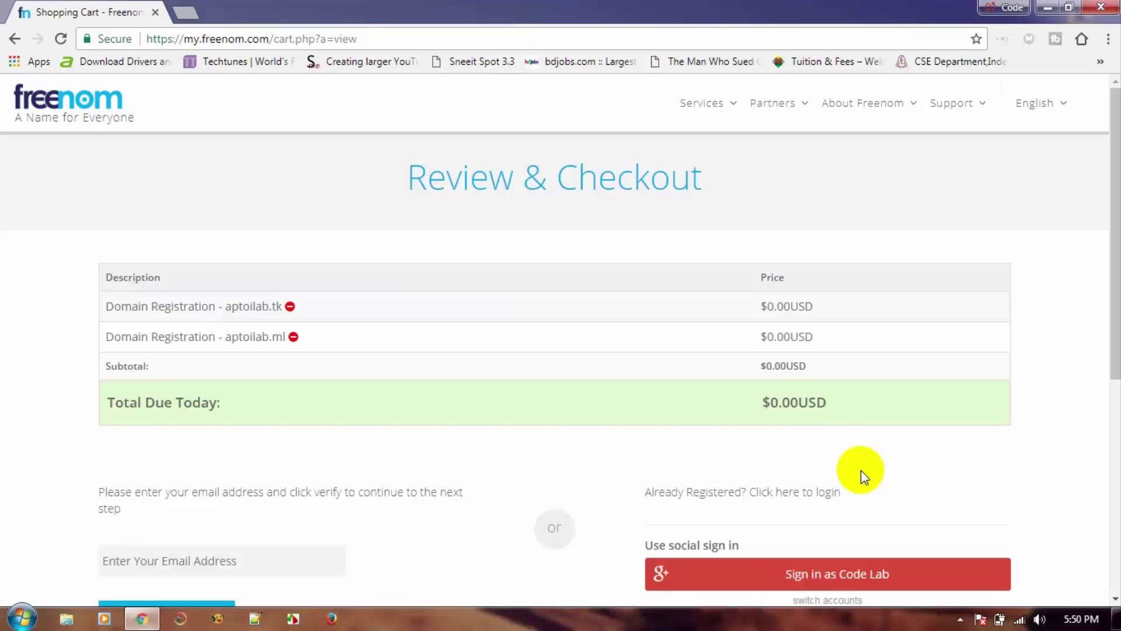
- Sign in at checkout with a Google account and go through the prefilled details form down to the terms agreement
{"action": "left_click", "coordinate": [845, 580]}
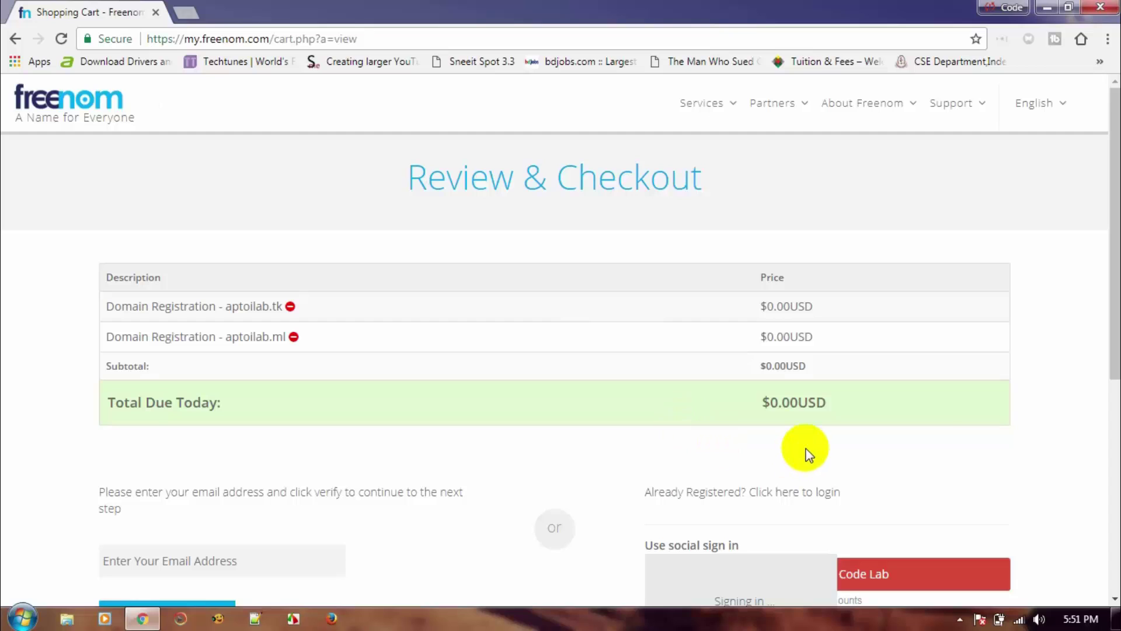
{"action": "scroll", "coordinate": [824, 461], "scroll_direction": "down", "scroll_amount": 2}
{"action": "scroll", "coordinate": [823, 464], "scroll_direction": "down", "scroll_amount": 1}
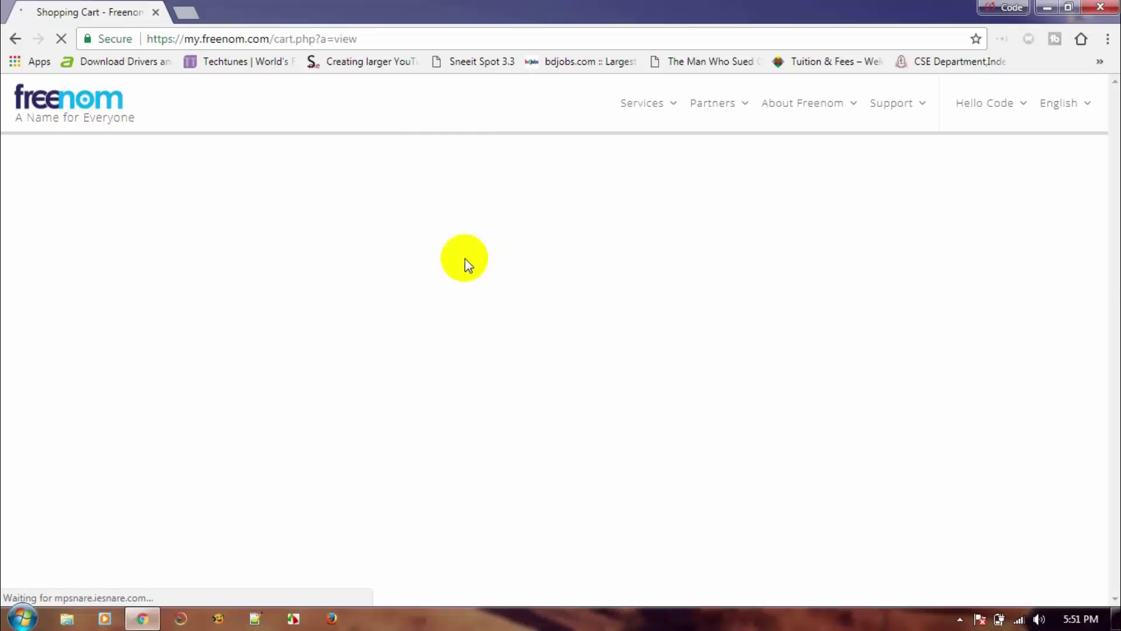
{"action": "scroll", "coordinate": [394, 405], "scroll_direction": "down", "scroll_amount": 2}
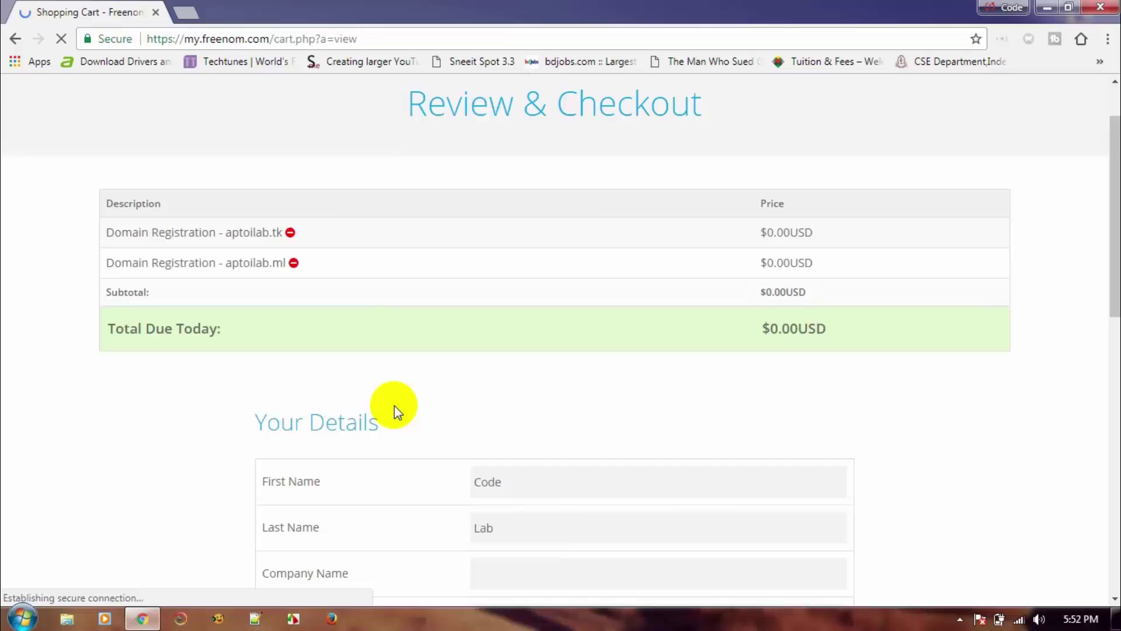
{"action": "scroll", "coordinate": [394, 405], "scroll_direction": "down", "scroll_amount": 1}
{"action": "scroll", "coordinate": [408, 401], "scroll_direction": "down", "scroll_amount": 3}
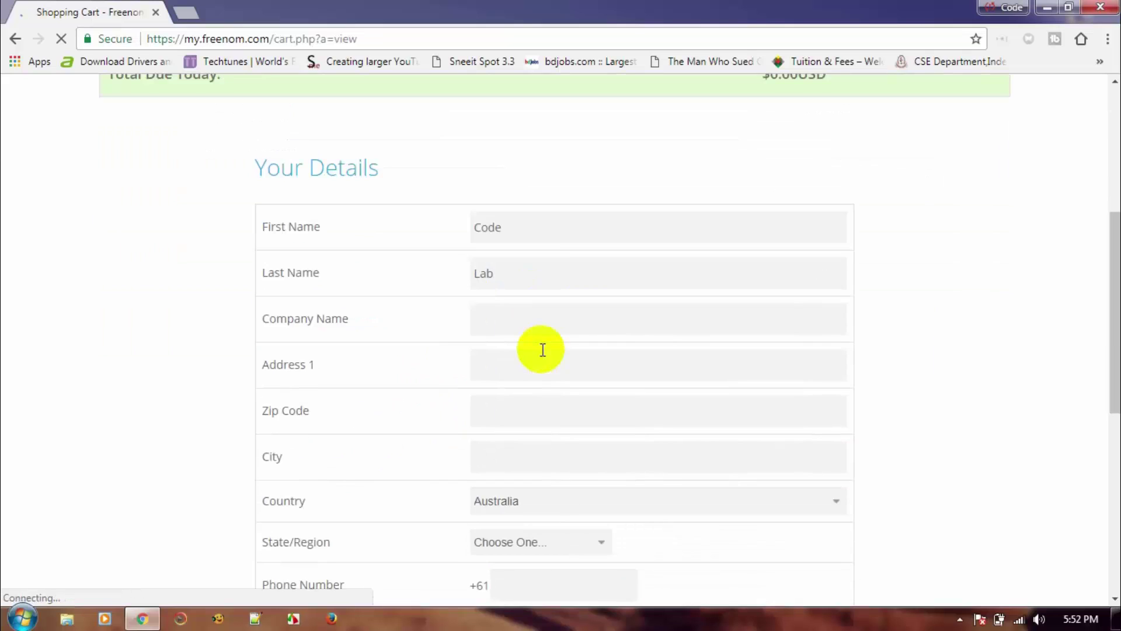
{"action": "scroll", "coordinate": [543, 349], "scroll_direction": "down", "scroll_amount": 4}
{"action": "scroll", "coordinate": [541, 349], "scroll_direction": "down", "scroll_amount": 1}
{"action": "scroll", "coordinate": [518, 373], "scroll_direction": "down", "scroll_amount": 1}
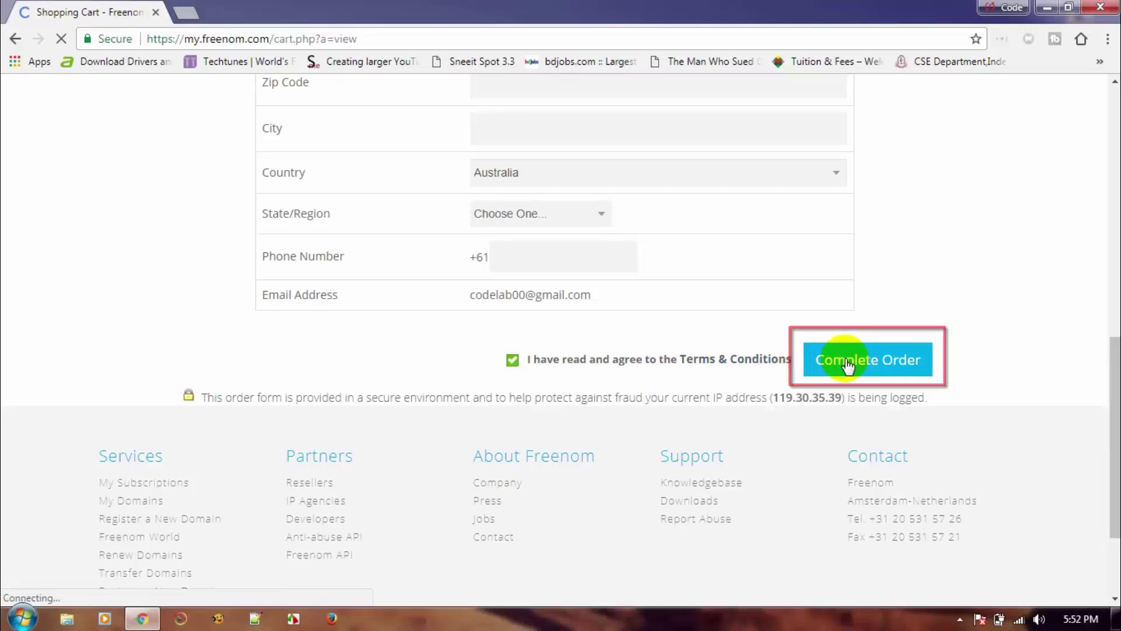
- Complete the order for both free domains and go to the Client Area
{"action": "left_click", "coordinate": [865, 444]}
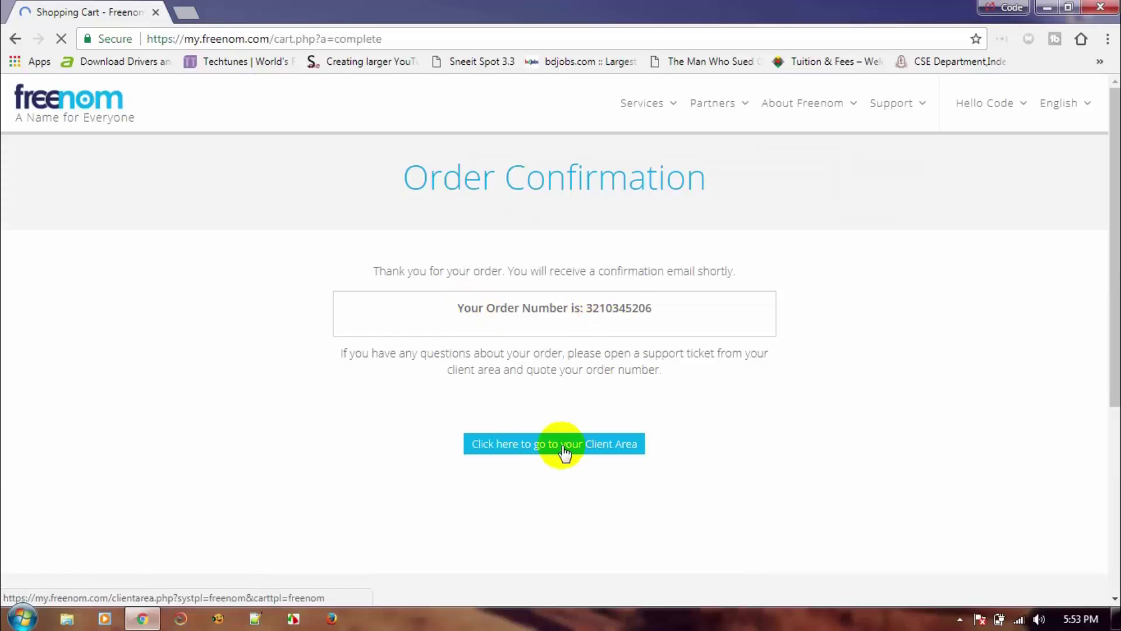
{"action": "left_click", "coordinate": [562, 450]}
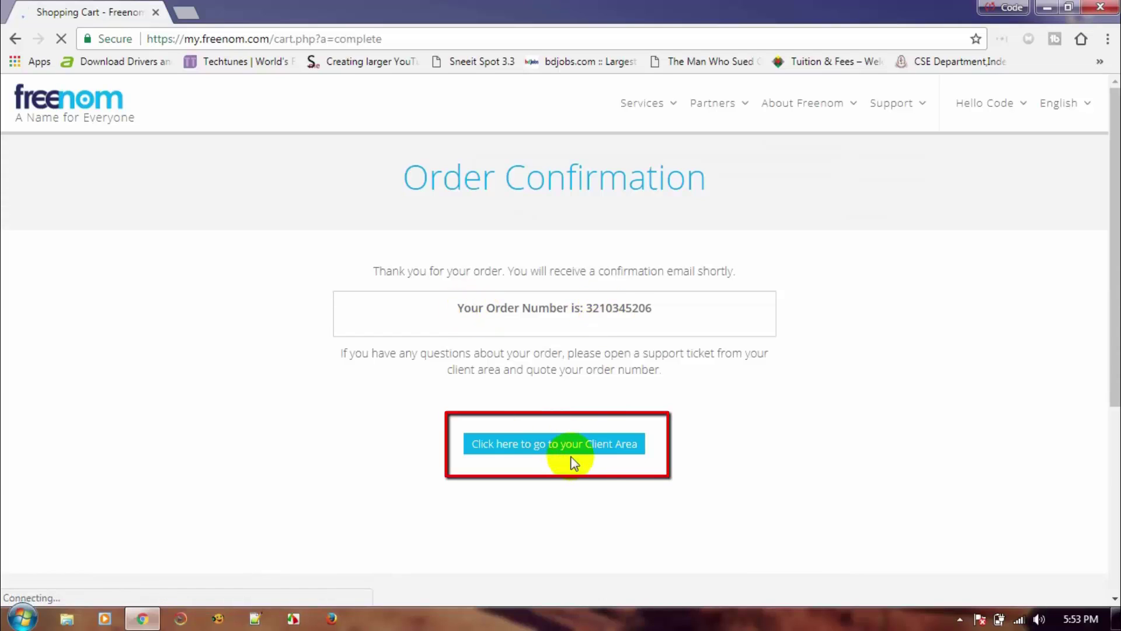
{"action": "left_click", "coordinate": [576, 446]}
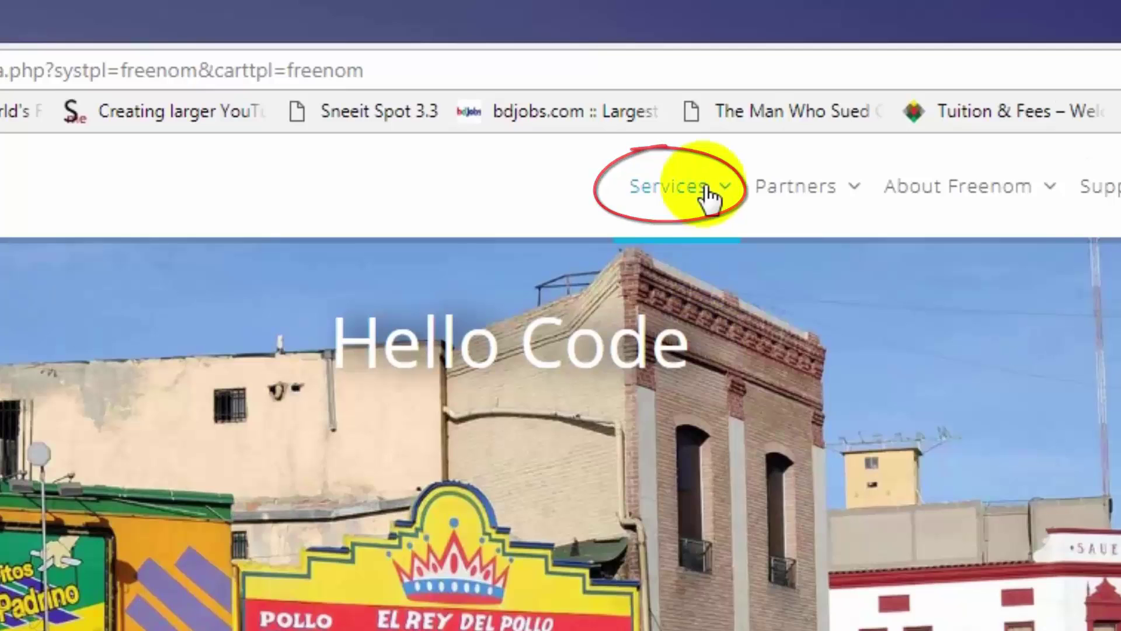
- Open Services > My Domains to view aptoilab.tk and aptoilab.ml, active until 10/07/2018
{"action": "left_click", "coordinate": [708, 192]}
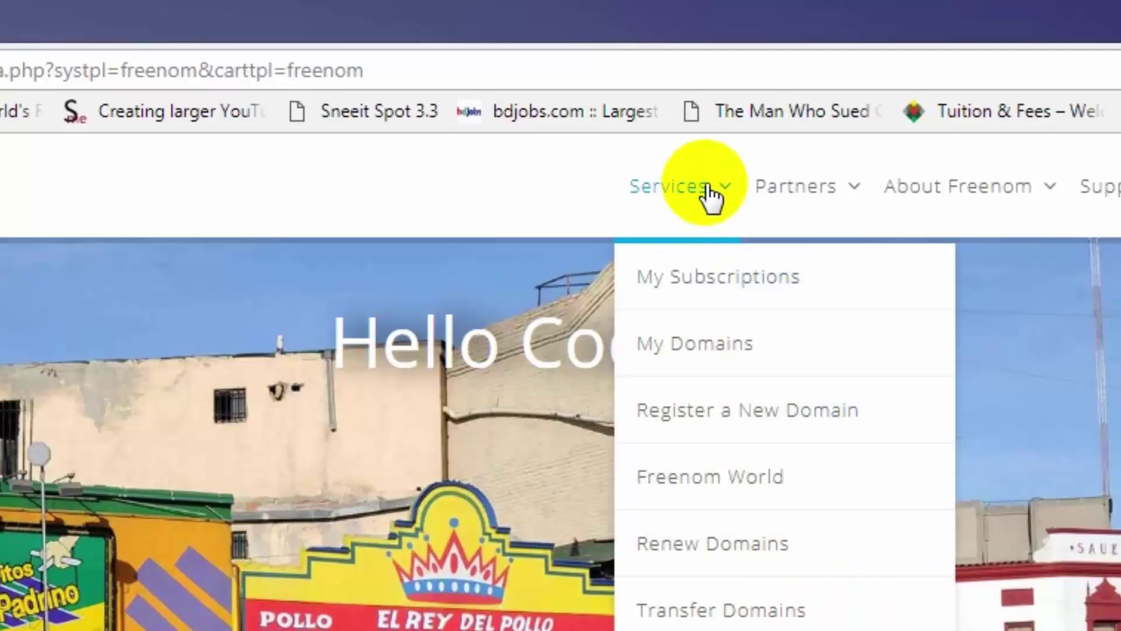
{"action": "left_click", "coordinate": [705, 350]}
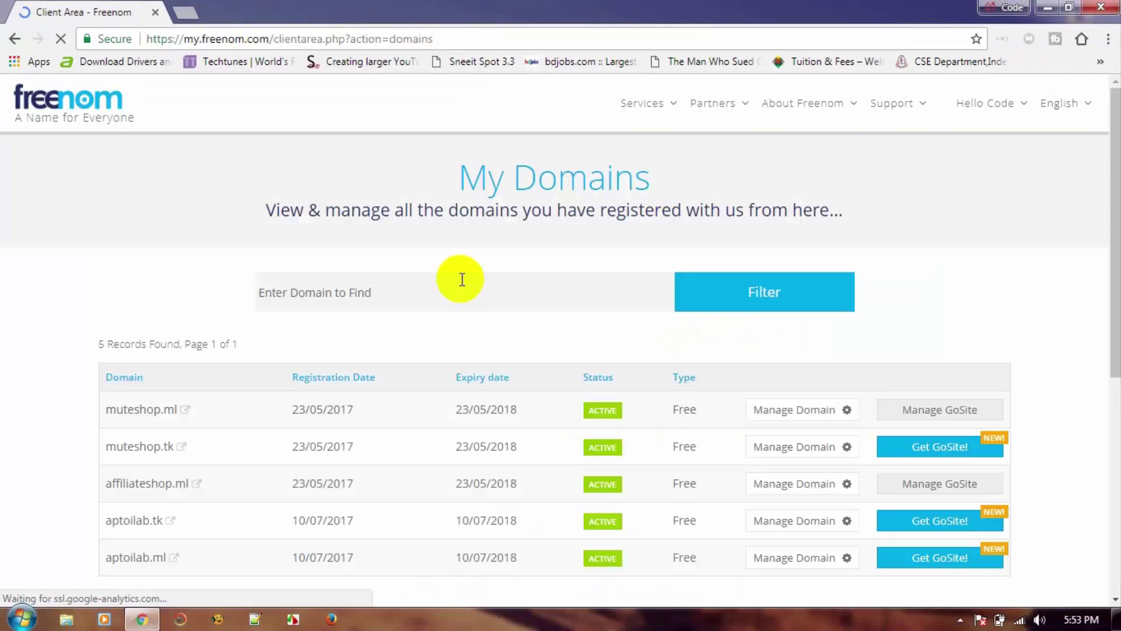
{"action": "scroll", "coordinate": [461, 279], "scroll_direction": "down", "scroll_amount": 3}
{"action": "scroll", "coordinate": [458, 278], "scroll_direction": "down", "scroll_amount": 2}
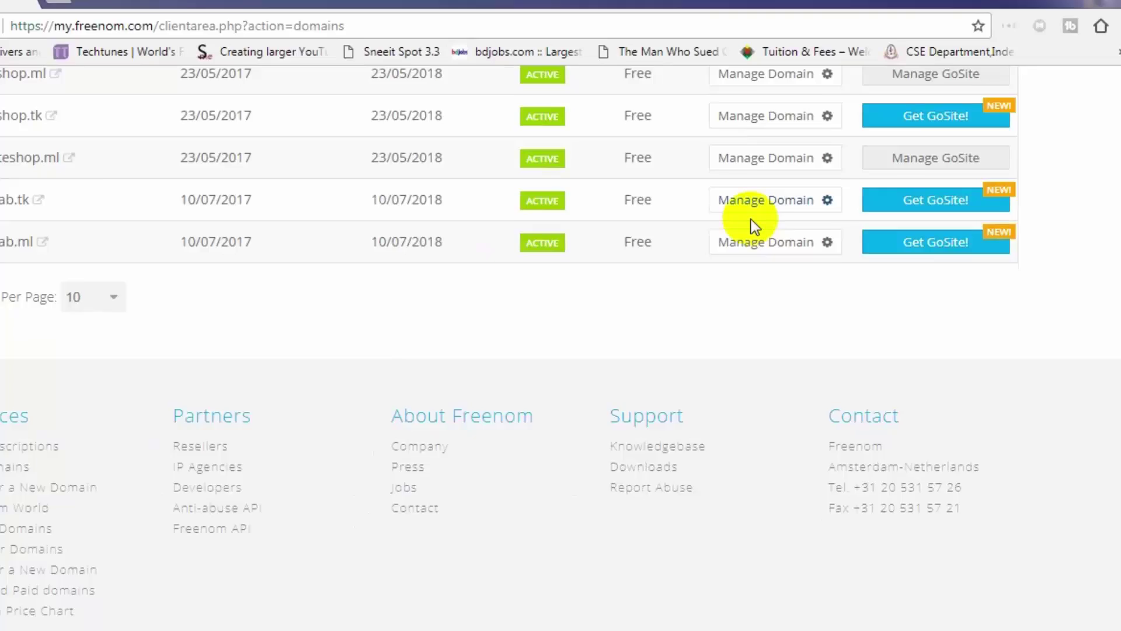
- Open aptoilab.tk's Nameservers settings and switch to custom nameservers
{"action": "left_click", "coordinate": [797, 207]}
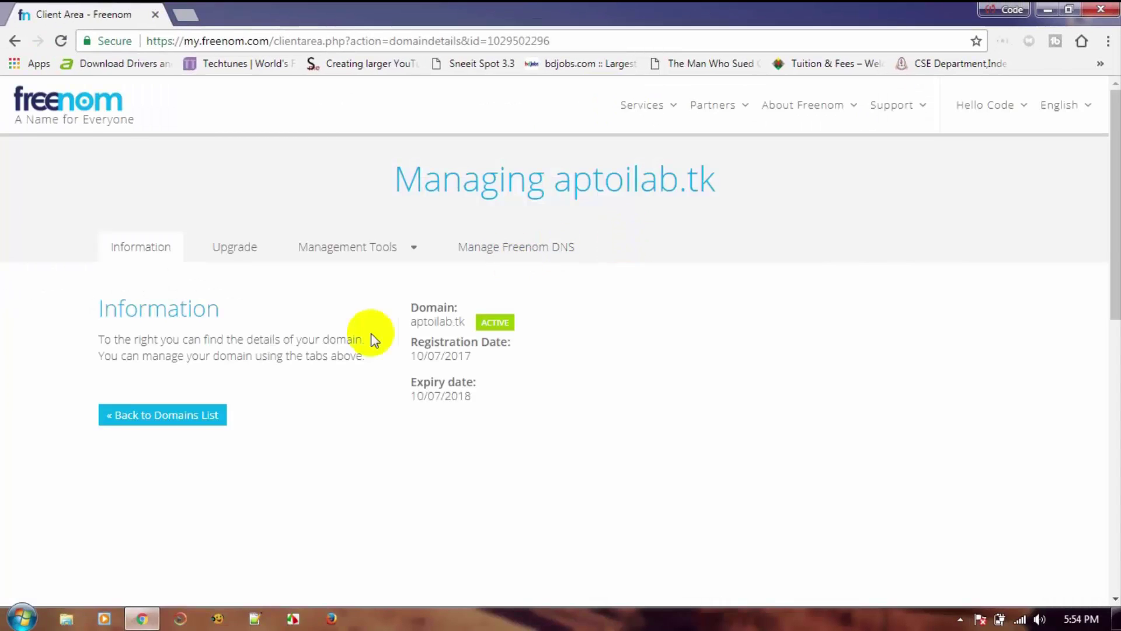
{"action": "left_click", "coordinate": [402, 250]}
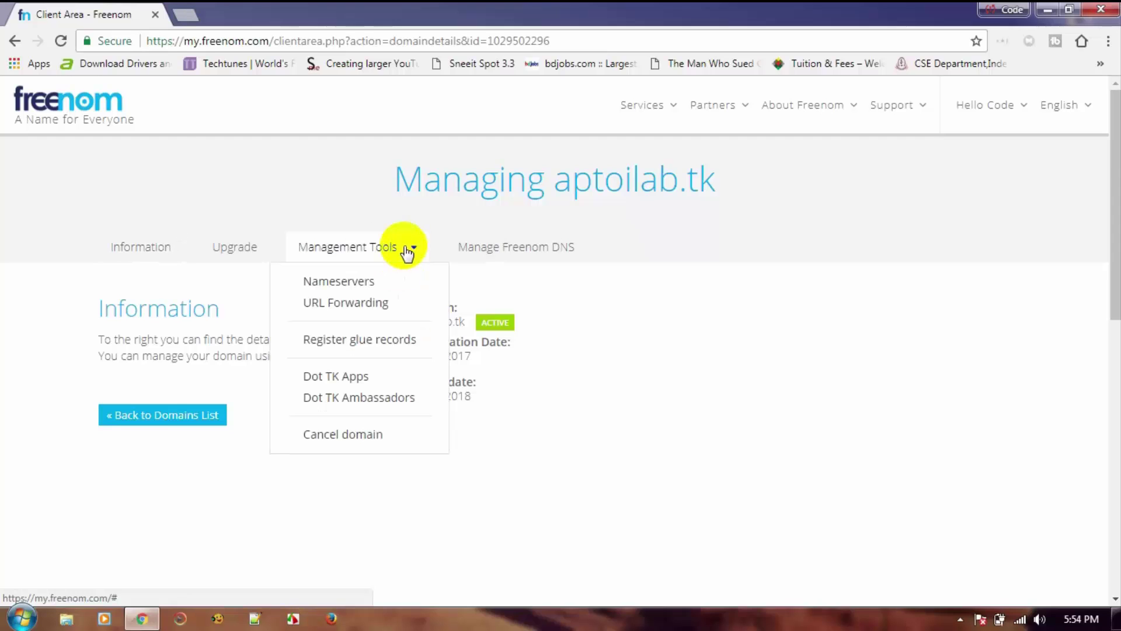
{"action": "left_click", "coordinate": [343, 286]}
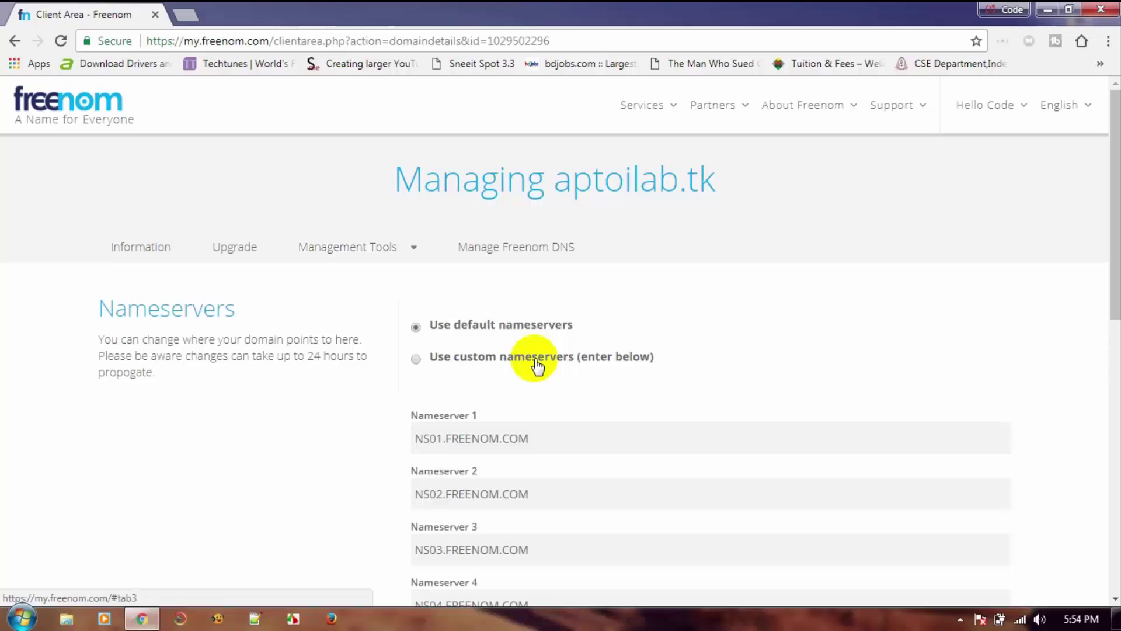
{"action": "scroll", "coordinate": [497, 344], "scroll_direction": "down", "scroll_amount": 3}
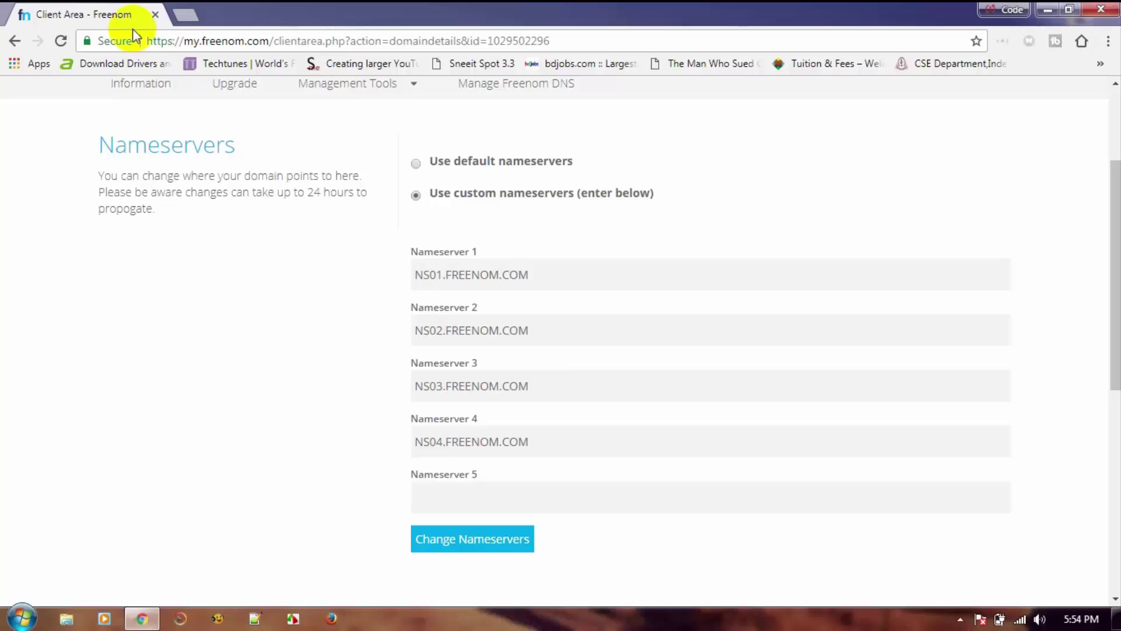
- Load infinityfree.net in a new browser tab
{"action": "left_click", "coordinate": [186, 16]}
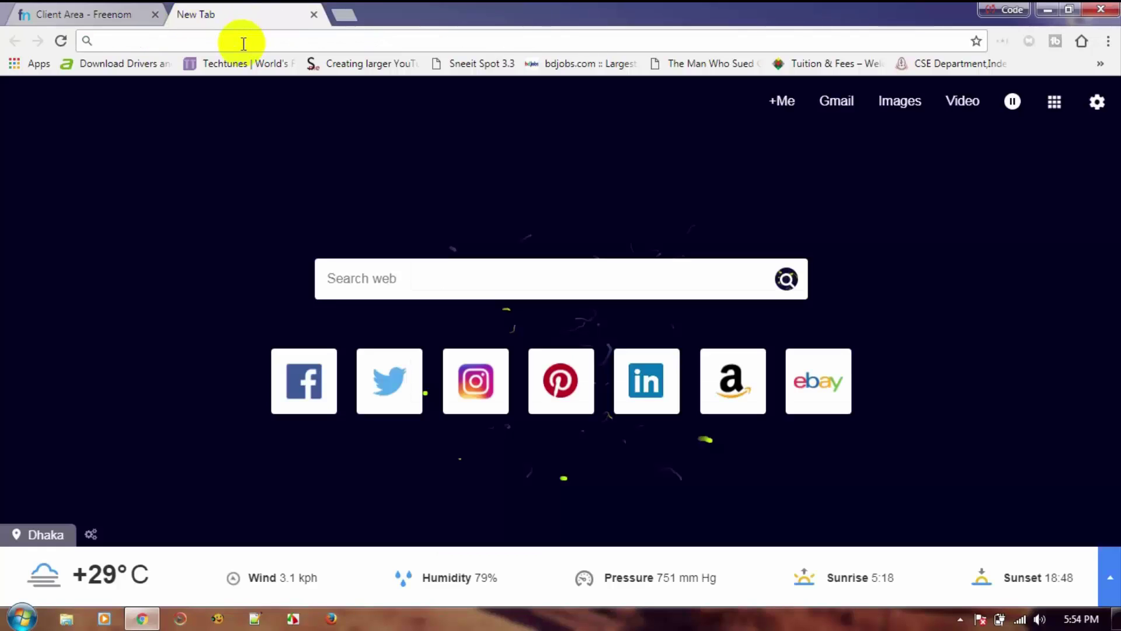
{"action": "type", "text": "inf"}
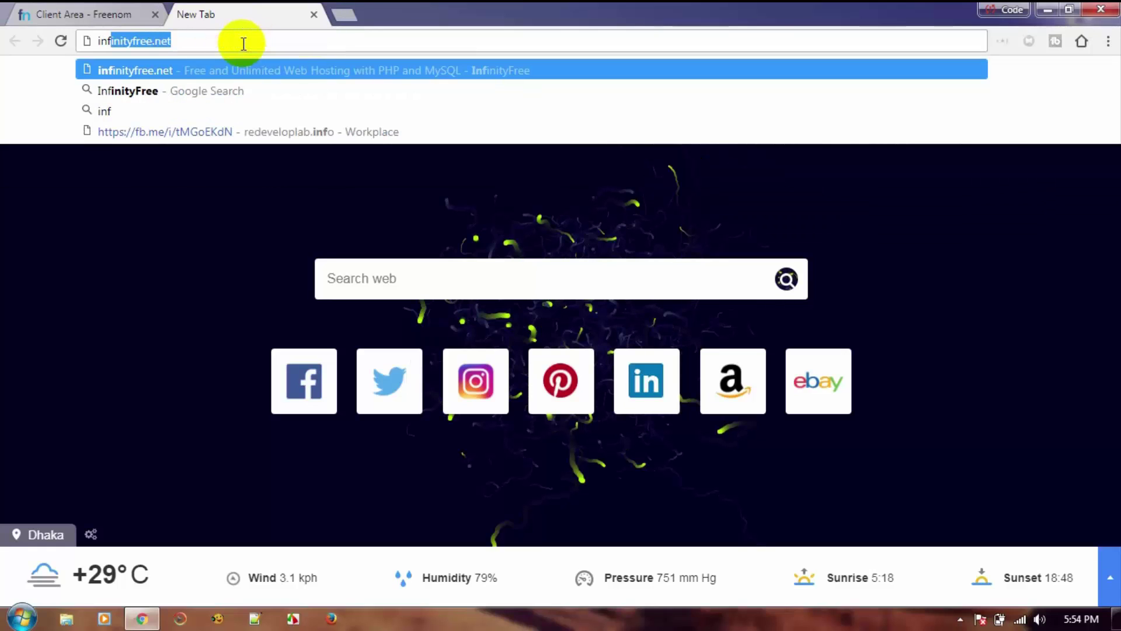
{"action": "key", "text": "Return"}
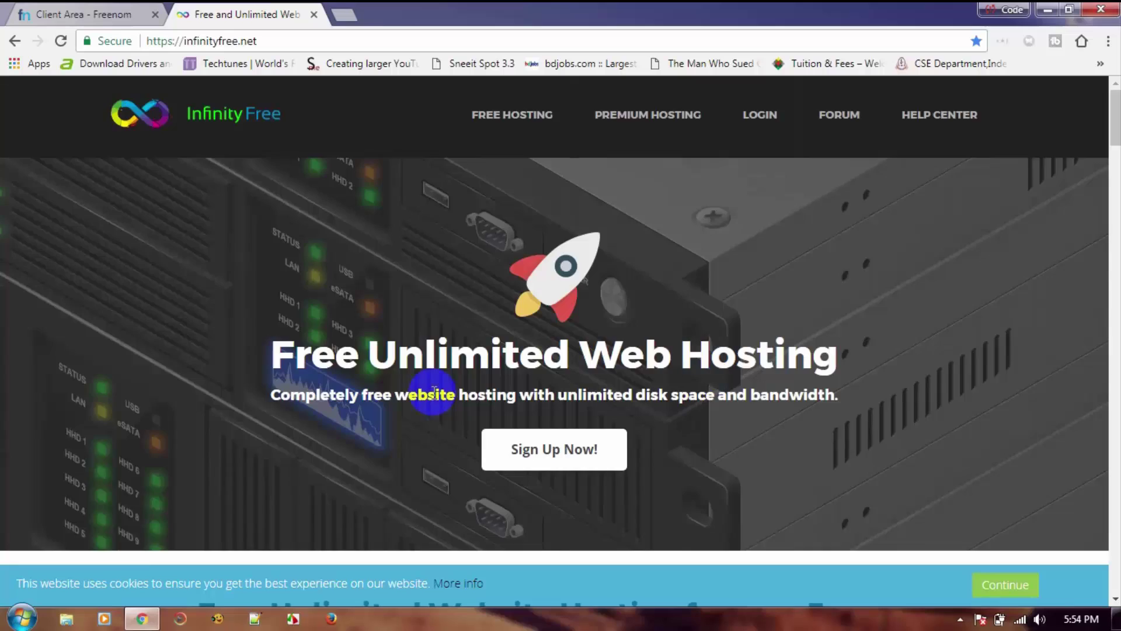
- Scroll through InfinityFree's home page, reading the Fastest Free Hosting description
{"action": "scroll", "coordinate": [433, 390], "scroll_direction": "down", "scroll_amount": 7}
{"action": "left_click_drag", "start_coordinate": [249, 401], "coordinate": [282, 389]}
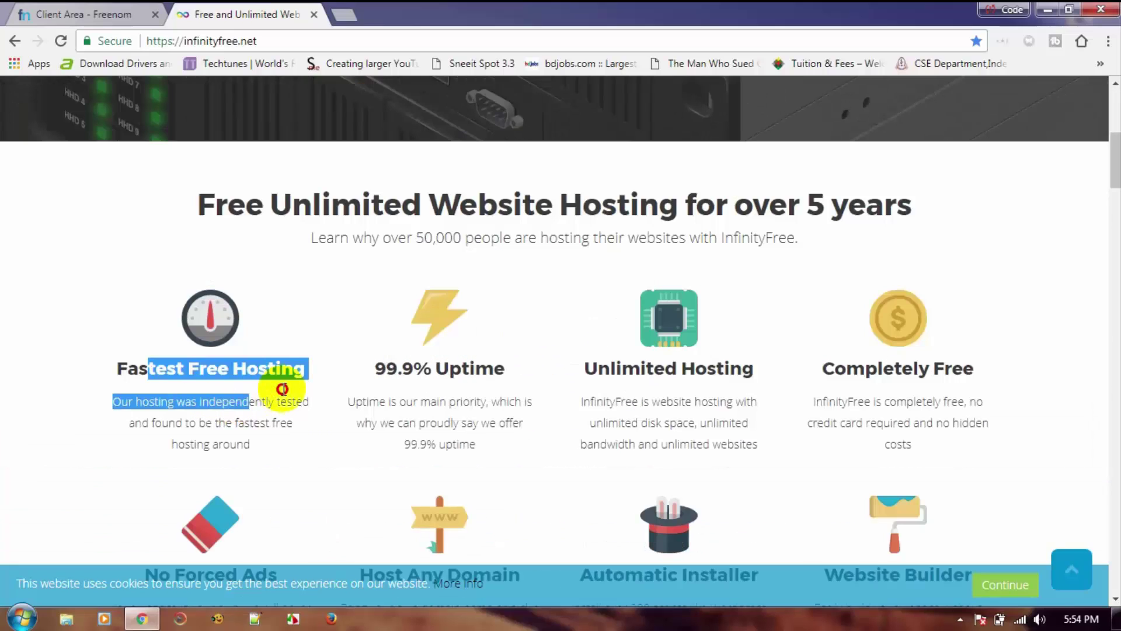
{"action": "left_click", "coordinate": [282, 389]}
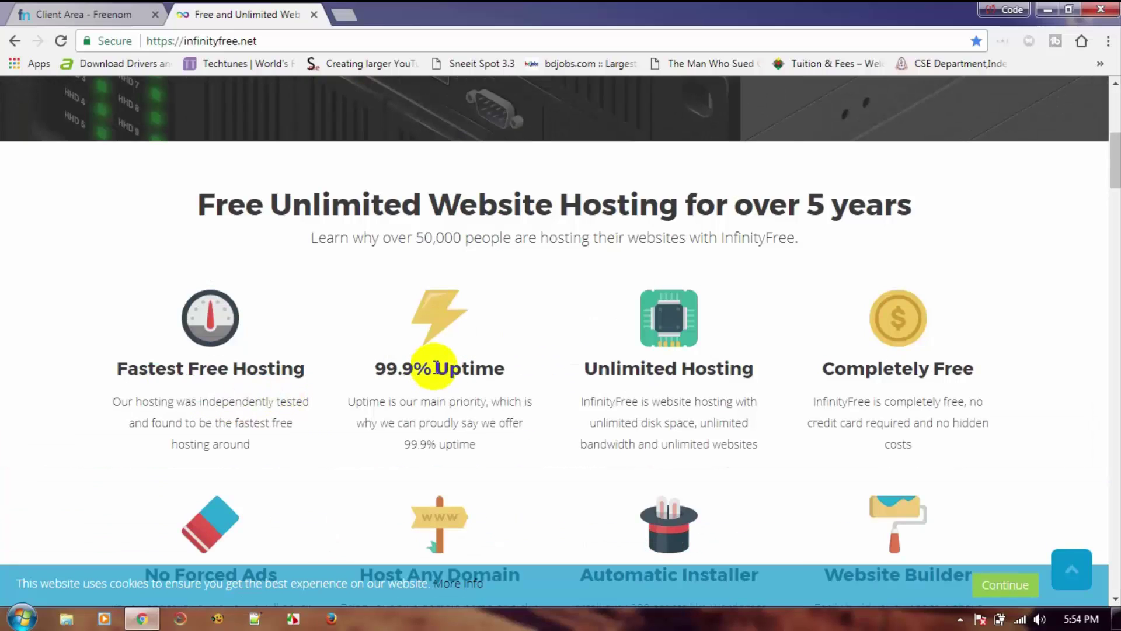
{"action": "scroll", "coordinate": [436, 367], "scroll_direction": "down", "scroll_amount": 2}
{"action": "scroll", "coordinate": [959, 321], "scroll_direction": "down", "scroll_amount": 4}
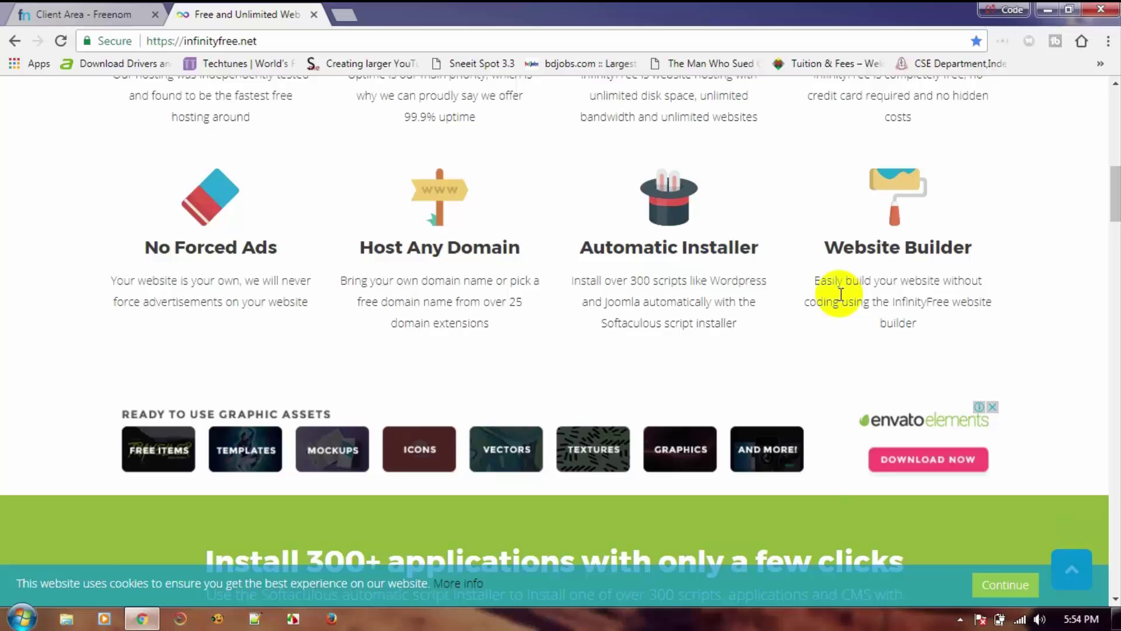
{"action": "scroll", "coordinate": [841, 295], "scroll_direction": "down", "scroll_amount": 5}
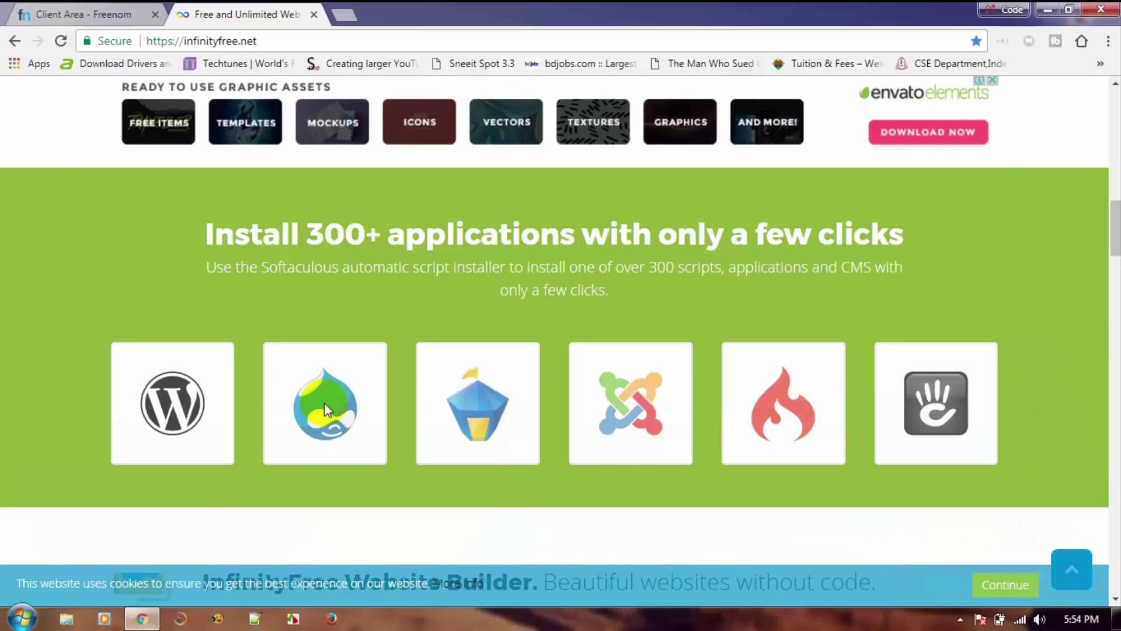
{"action": "scroll", "coordinate": [262, 154], "scroll_direction": "down", "scroll_amount": 1}
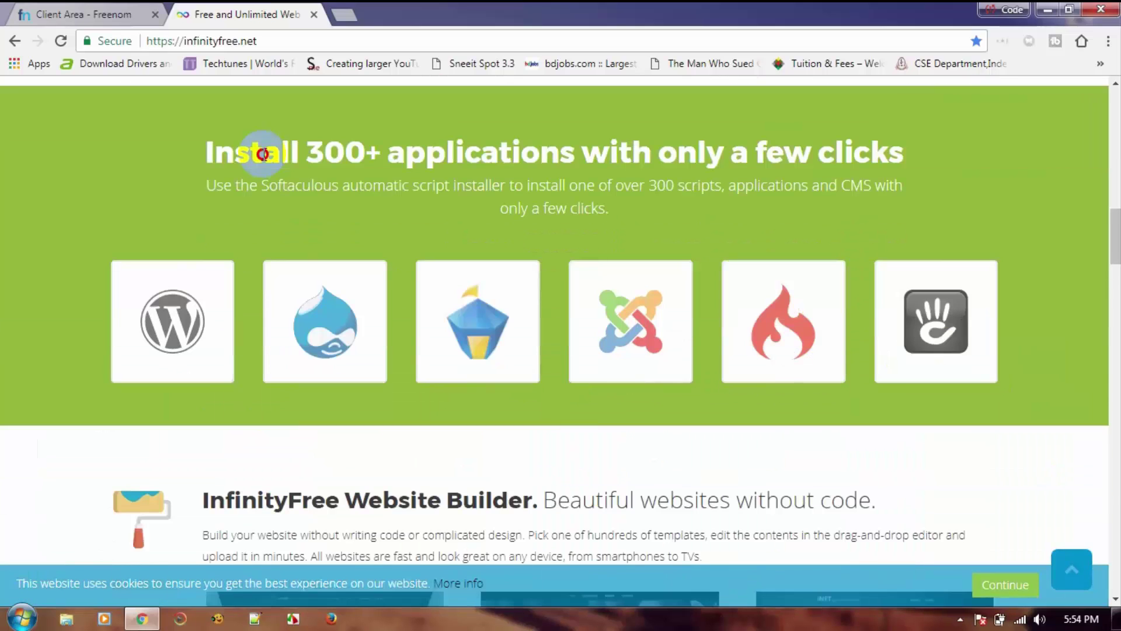
- Look over the 300 installable applications section, then open the free Sign Up page
{"action": "double_click", "coordinate": [336, 153]}
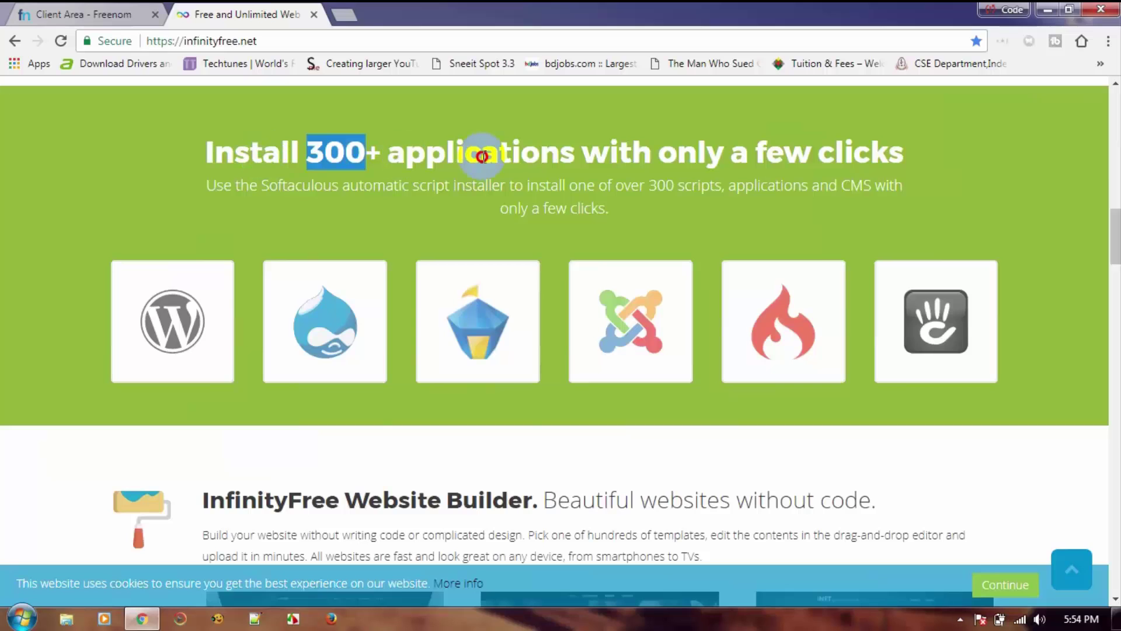
{"action": "left_click_drag", "start_coordinate": [482, 157], "coordinate": [904, 154]}
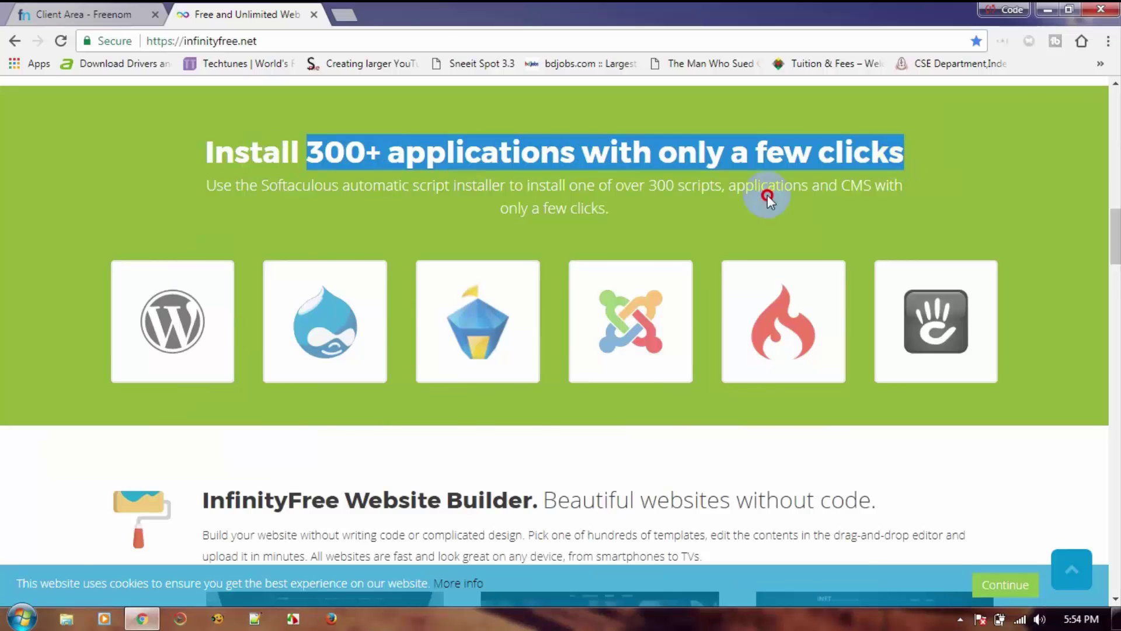
{"action": "scroll", "coordinate": [767, 199], "scroll_direction": "down", "scroll_amount": 4}
{"action": "scroll", "coordinate": [542, 391], "scroll_direction": "down", "scroll_amount": 1}
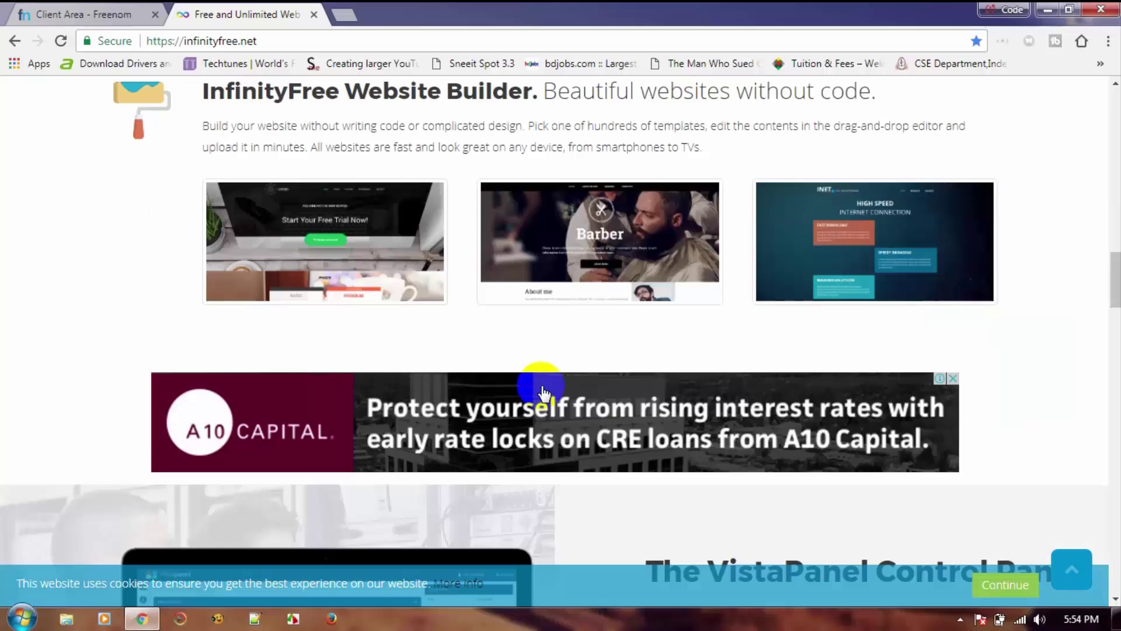
{"action": "scroll", "coordinate": [541, 391], "scroll_direction": "down", "scroll_amount": 4}
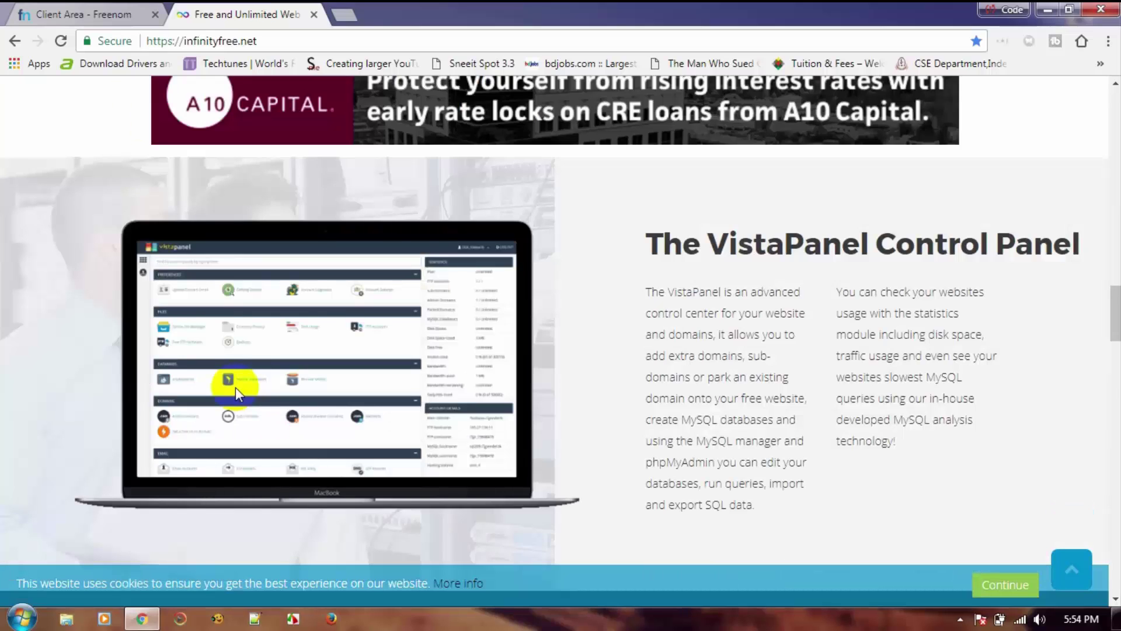
{"action": "scroll", "coordinate": [420, 408], "scroll_direction": "up", "scroll_amount": 7}
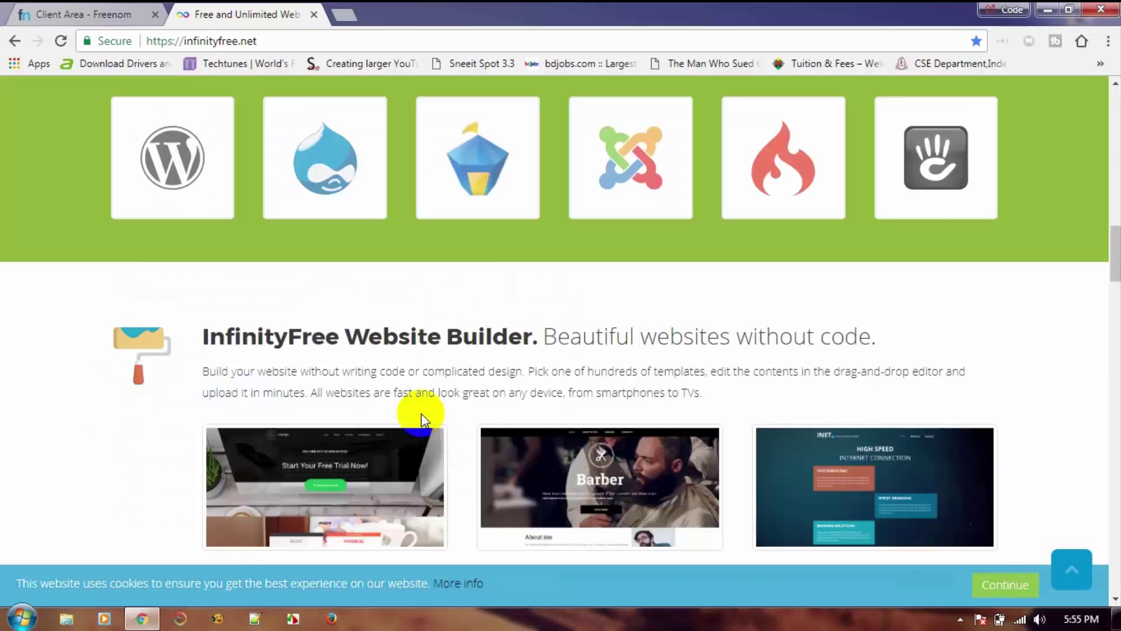
{"action": "scroll", "coordinate": [422, 419], "scroll_direction": "up", "scroll_amount": 10}
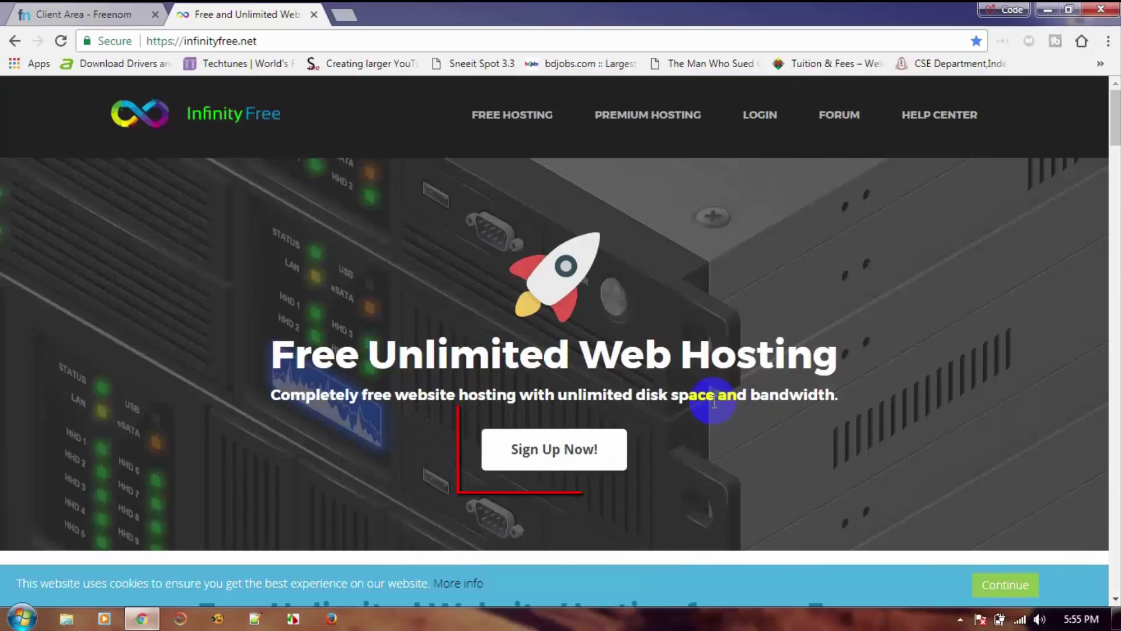
{"action": "left_click", "coordinate": [555, 451]}
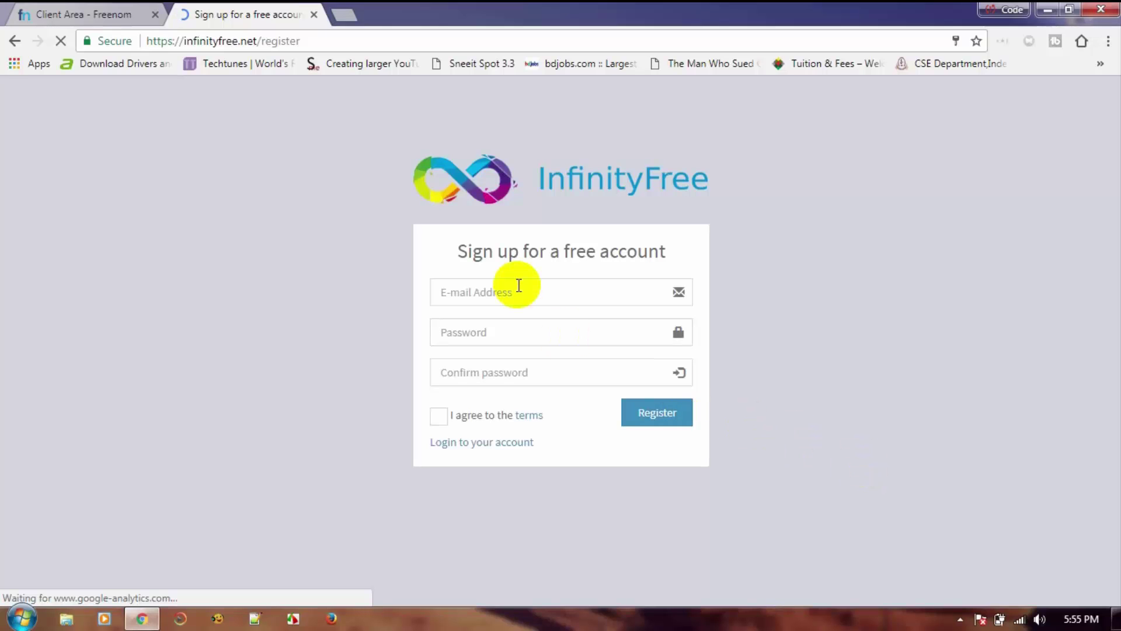
- Log in to InfinityFree with the saved autofill email and password
{"action": "left_click", "coordinate": [495, 448]}
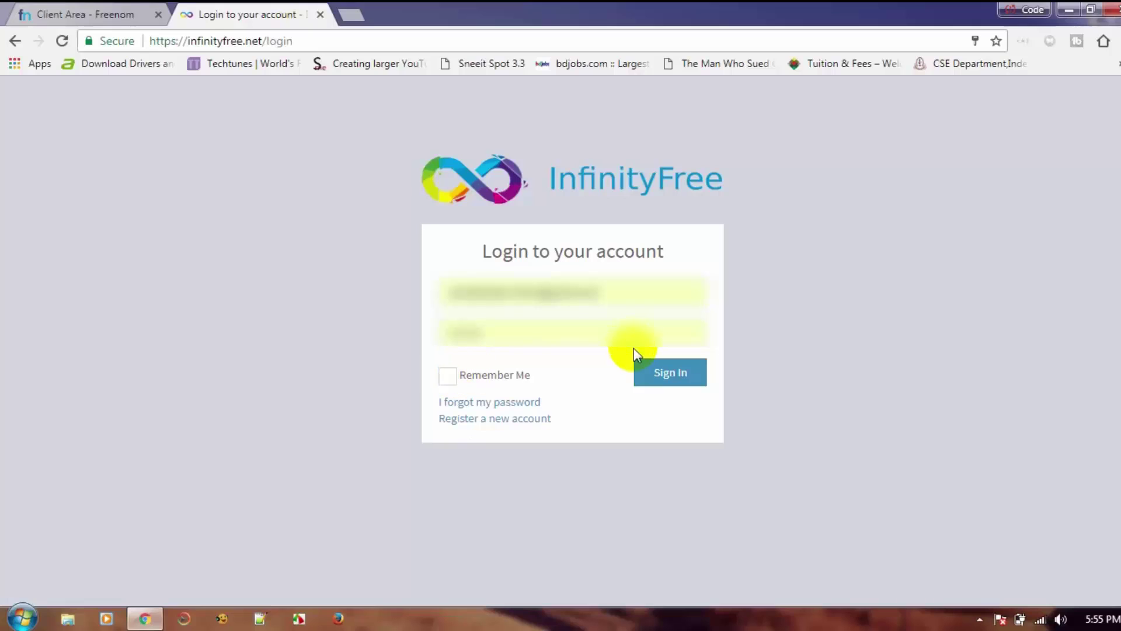
{"action": "left_click", "coordinate": [620, 290]}
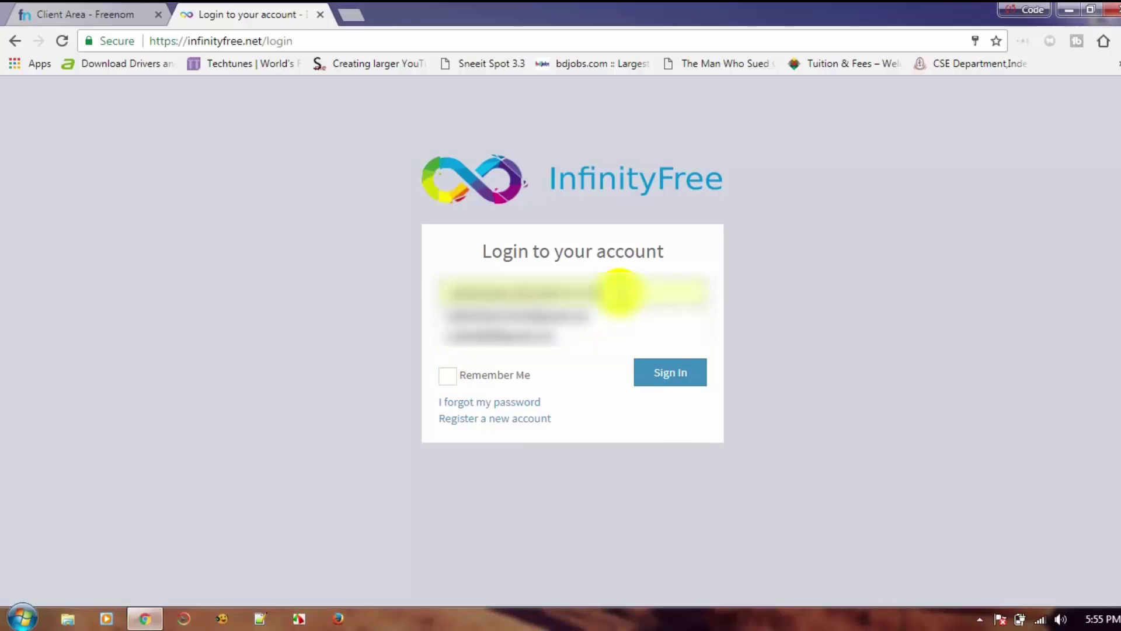
{"action": "left_click", "coordinate": [552, 329]}
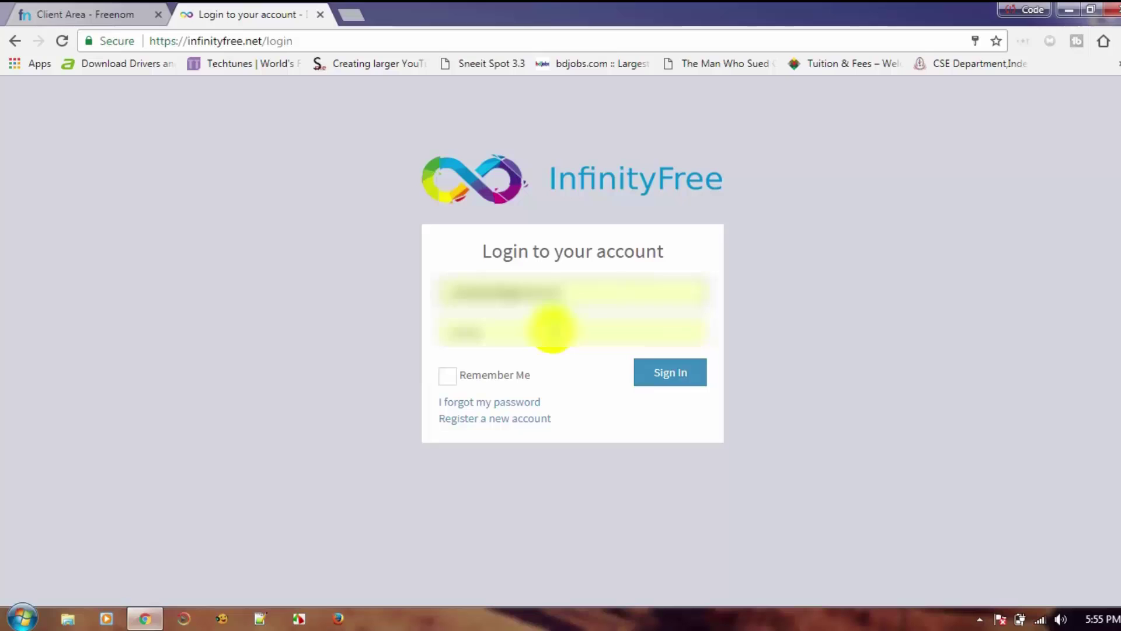
{"action": "left_click", "coordinate": [682, 377]}
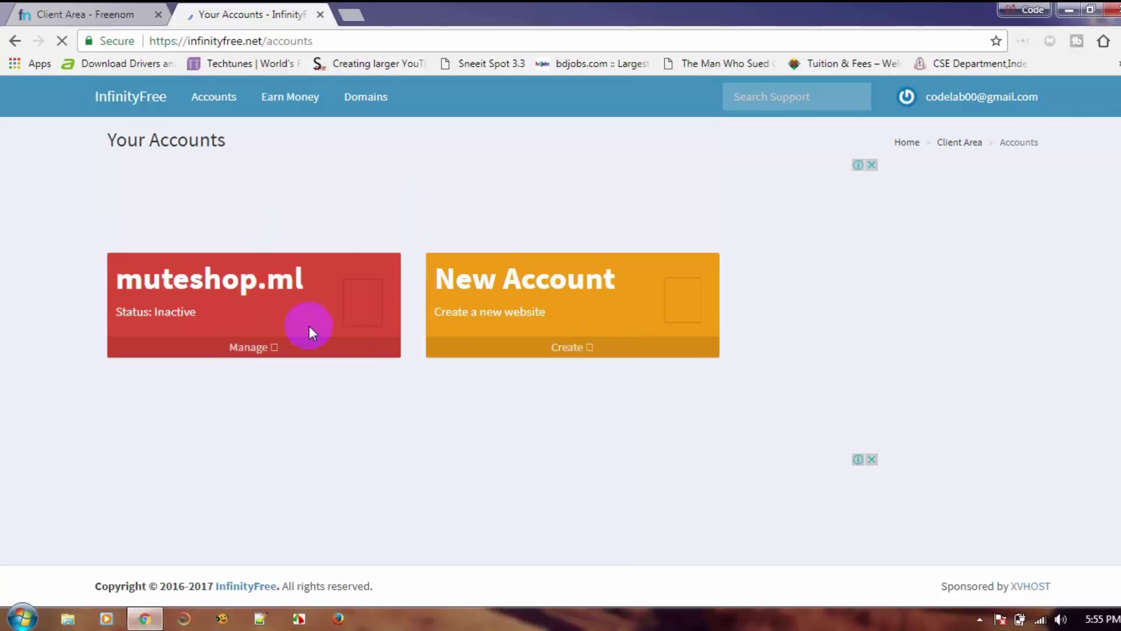
- Begin a new InfinityFree hosting account using your own domain, then bring Freenom's nameservers page back
{"action": "left_click", "coordinate": [569, 351]}
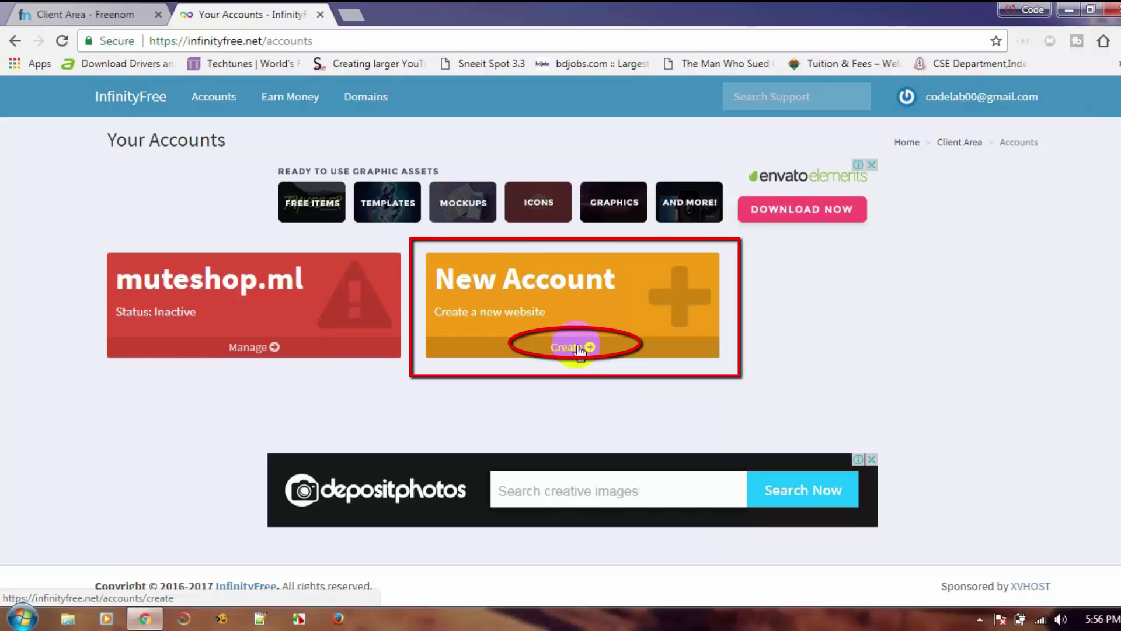
{"action": "left_click", "coordinate": [578, 349]}
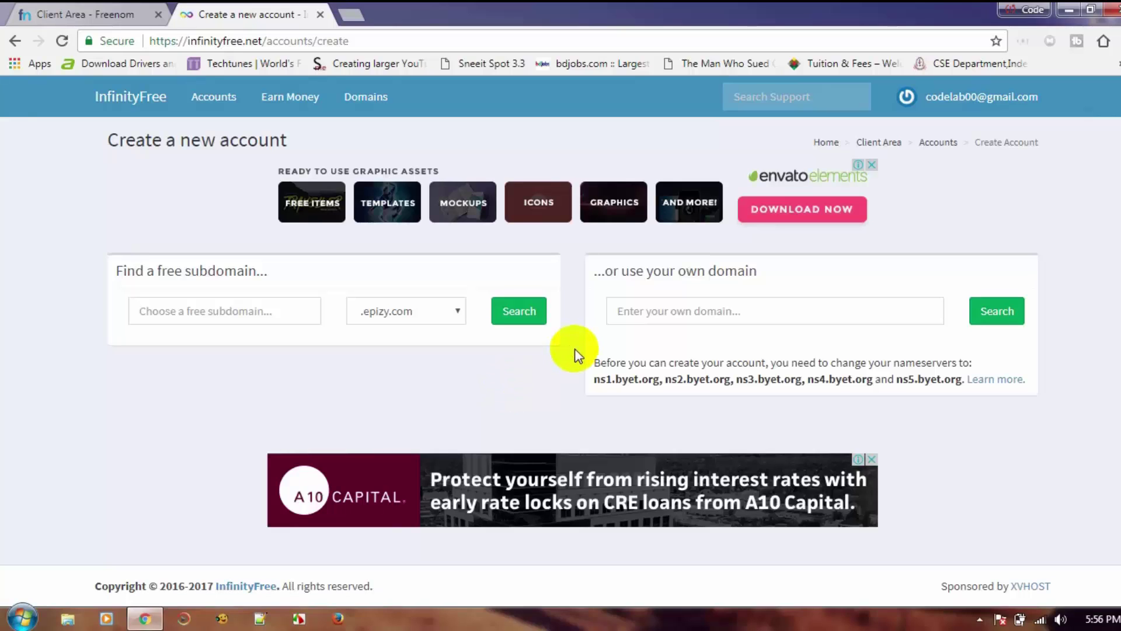
{"action": "left_click", "coordinate": [699, 311]}
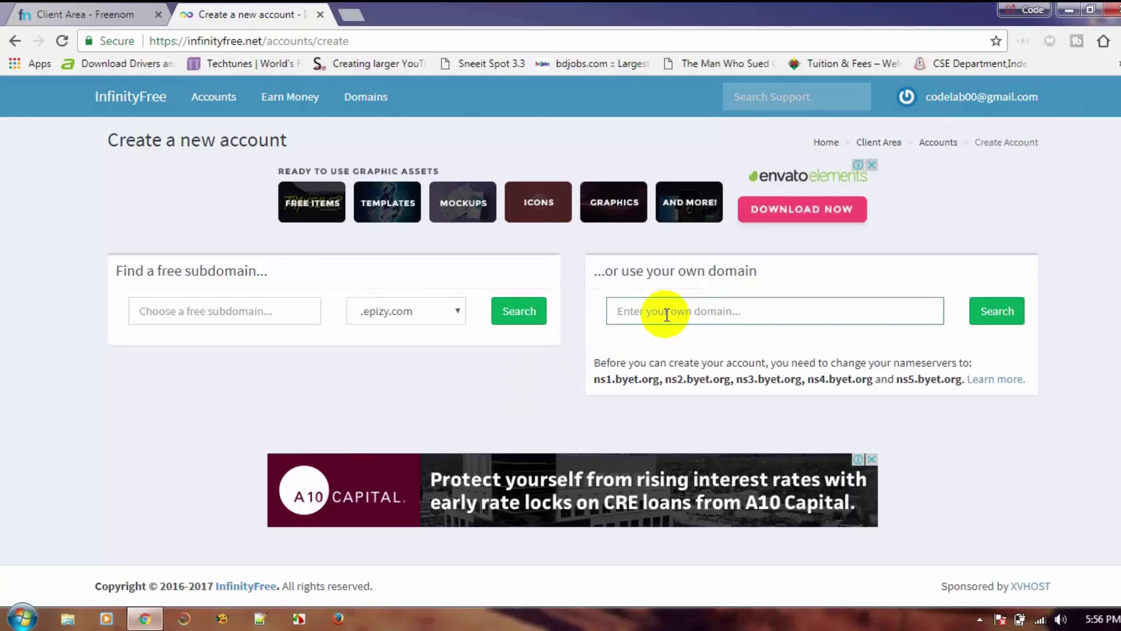
{"action": "left_click", "coordinate": [100, 10]}
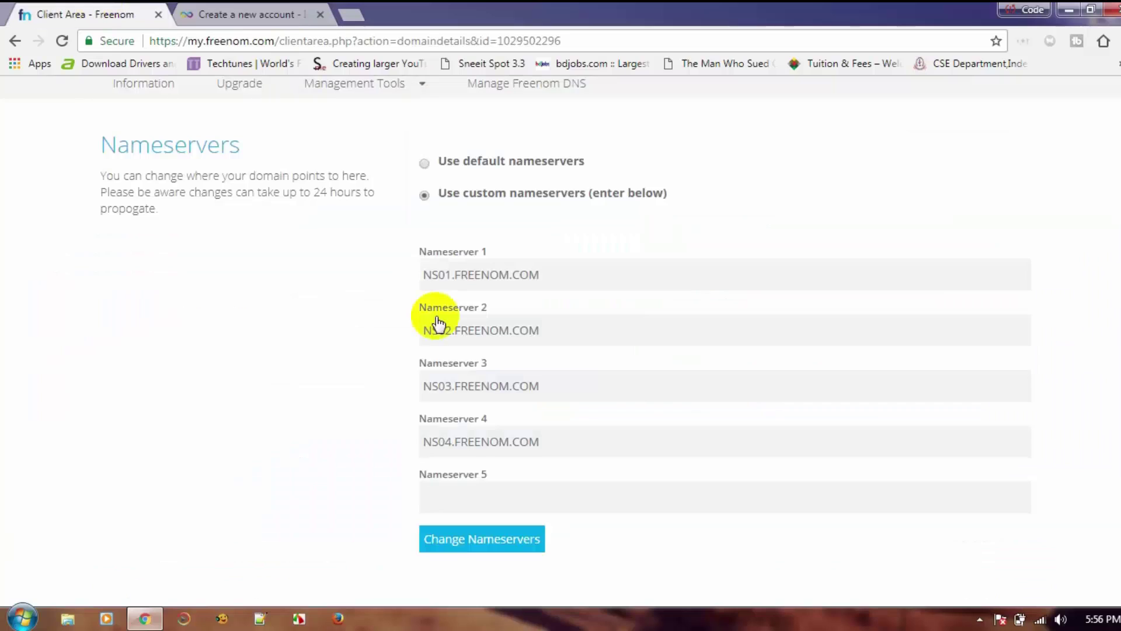
- Copy aptoilab.tk from Freenom into InfinityFree's 'Enter your own domain' field
{"action": "scroll", "coordinate": [438, 321], "scroll_direction": "up", "scroll_amount": 3}
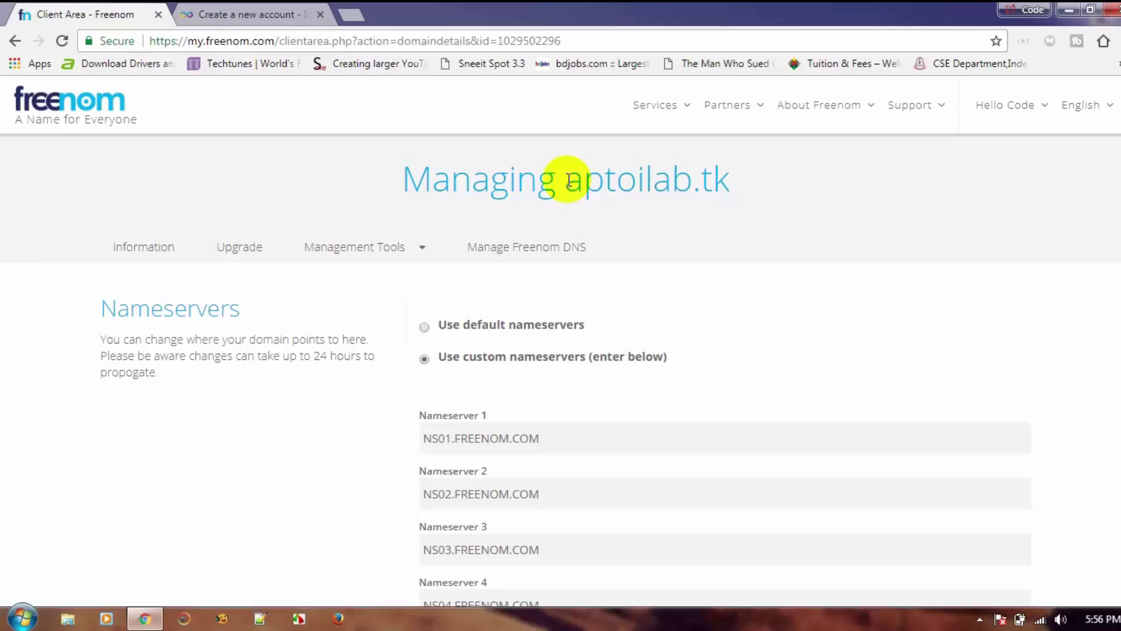
{"action": "left_click_drag", "start_coordinate": [570, 180], "coordinate": [723, 179]}
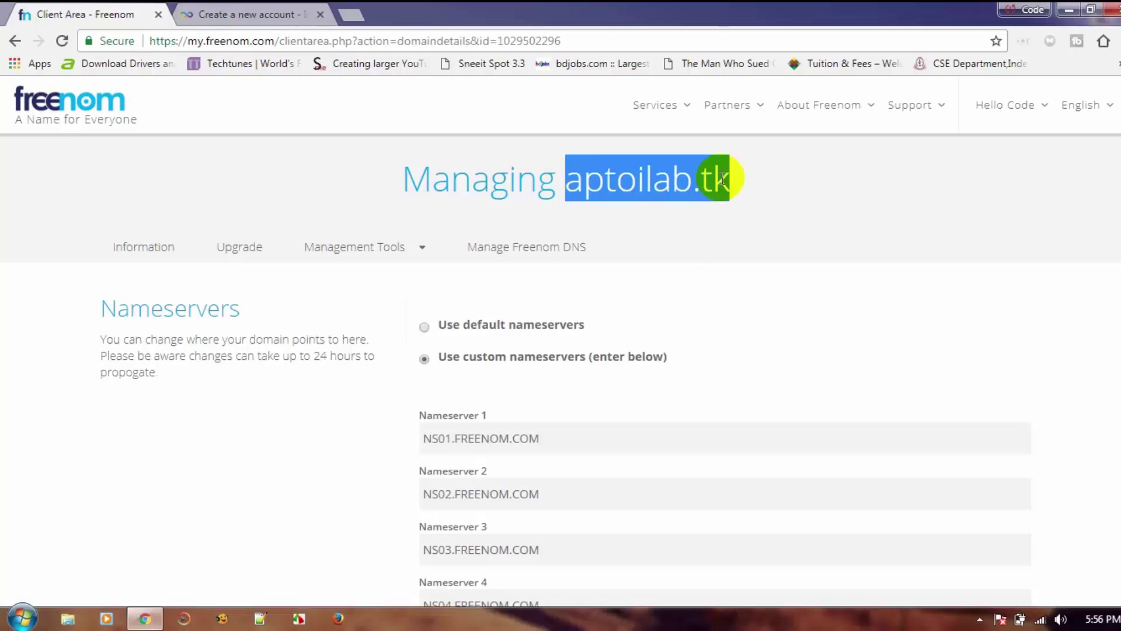
{"action": "right_click", "coordinate": [722, 178]}
{"action": "left_click", "coordinate": [765, 189]}
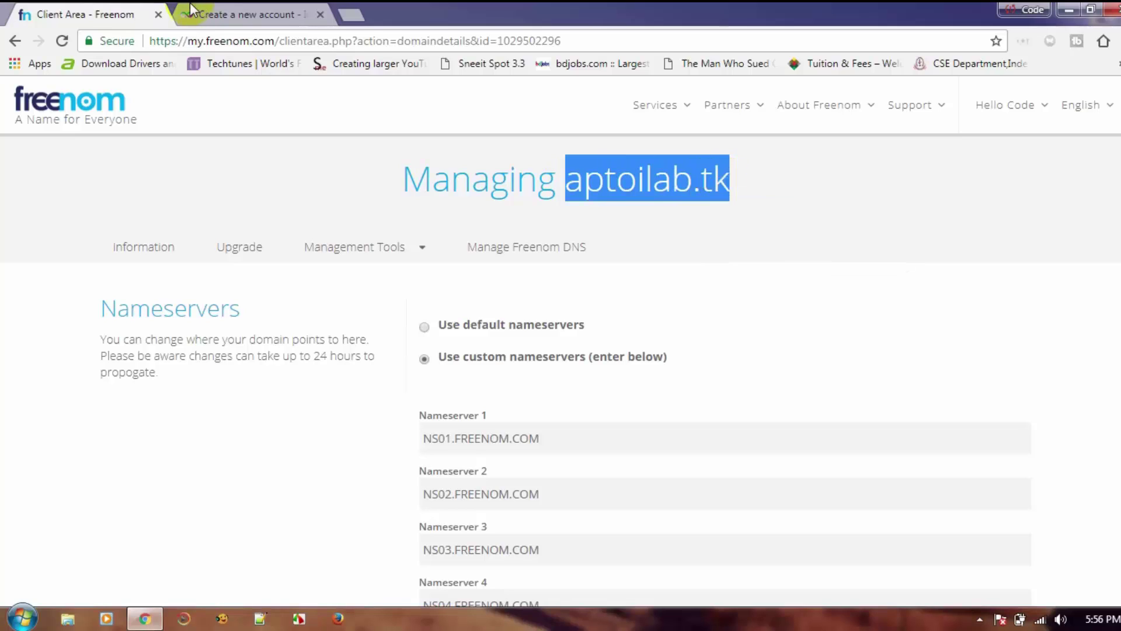
{"action": "left_click", "coordinate": [234, 11]}
{"action": "right_click", "coordinate": [720, 310]}
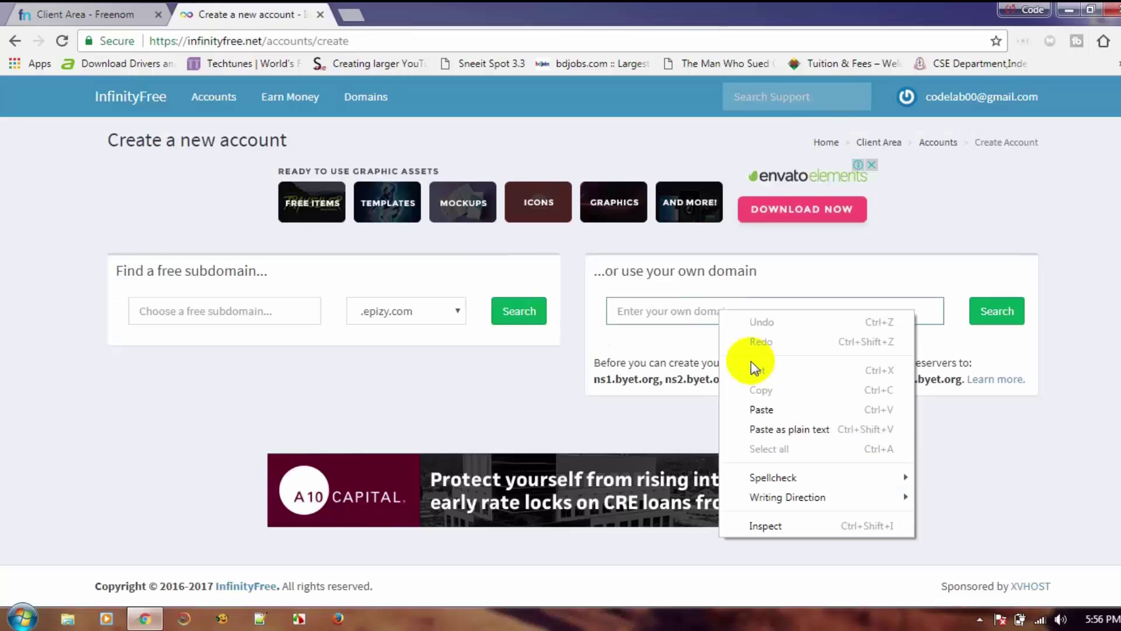
{"action": "left_click", "coordinate": [761, 413]}
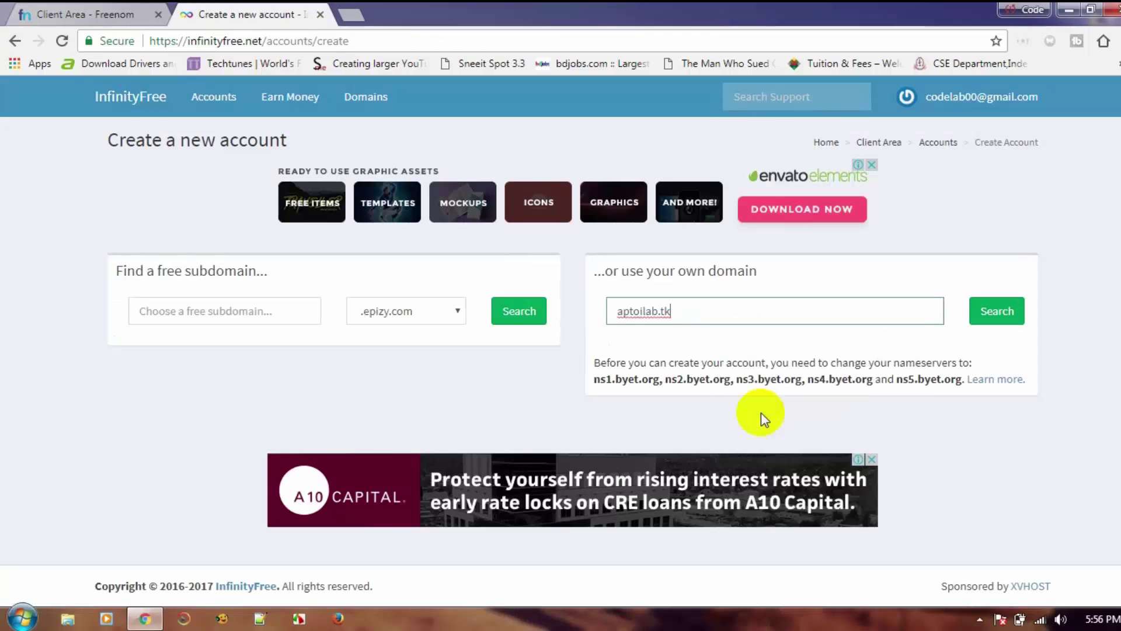
- Copy the required nameserver ns1.byet.org from InfinityFree and return to Freenom
{"action": "left_click_drag", "start_coordinate": [604, 363], "coordinate": [960, 359]}
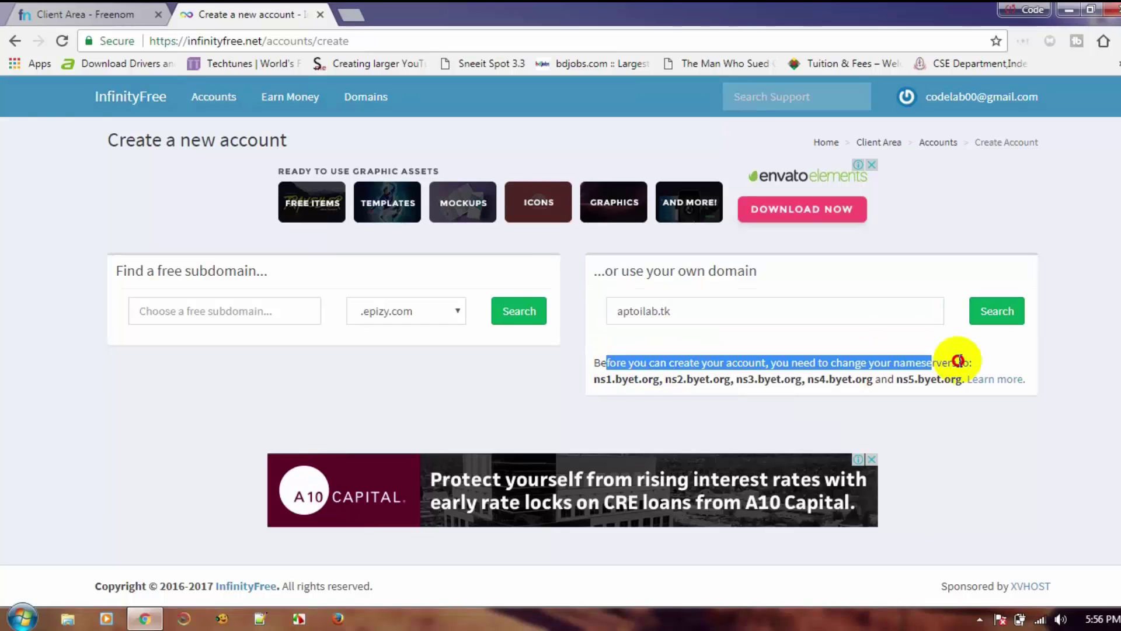
{"action": "left_click", "coordinate": [591, 389]}
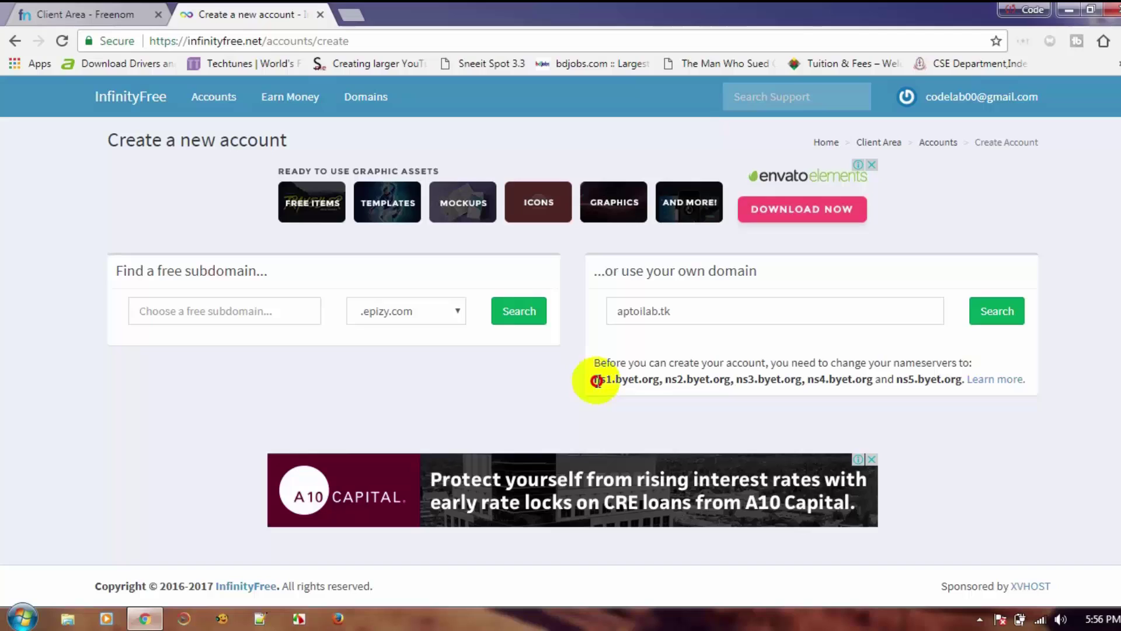
{"action": "left_click_drag", "start_coordinate": [593, 380], "coordinate": [659, 381]}
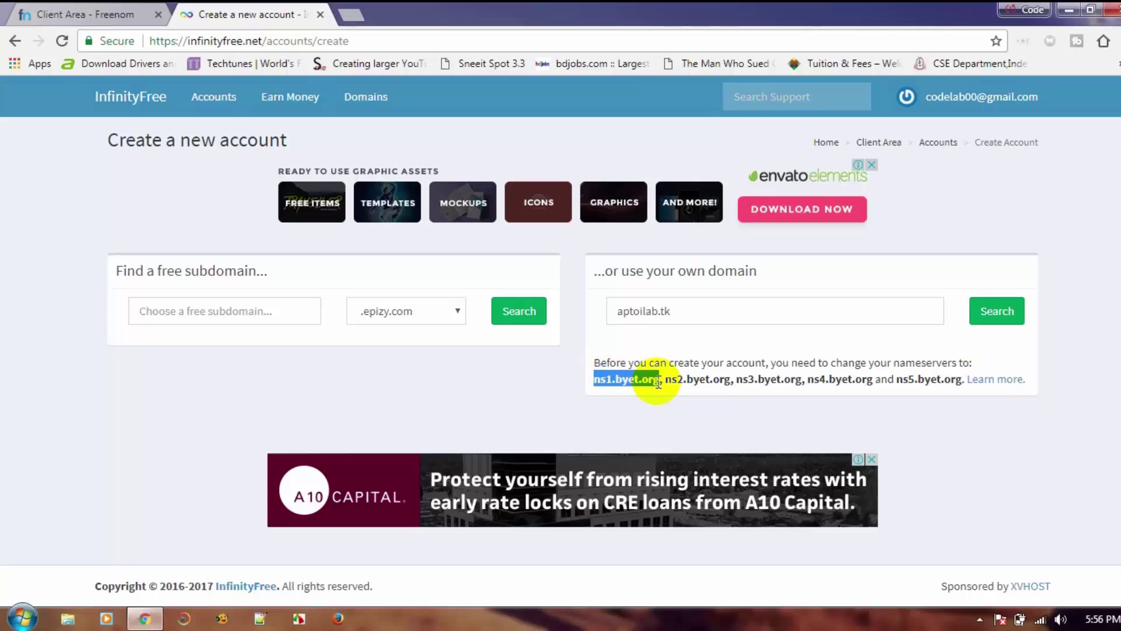
{"action": "right_click", "coordinate": [655, 383]}
{"action": "left_click", "coordinate": [56, 9]}
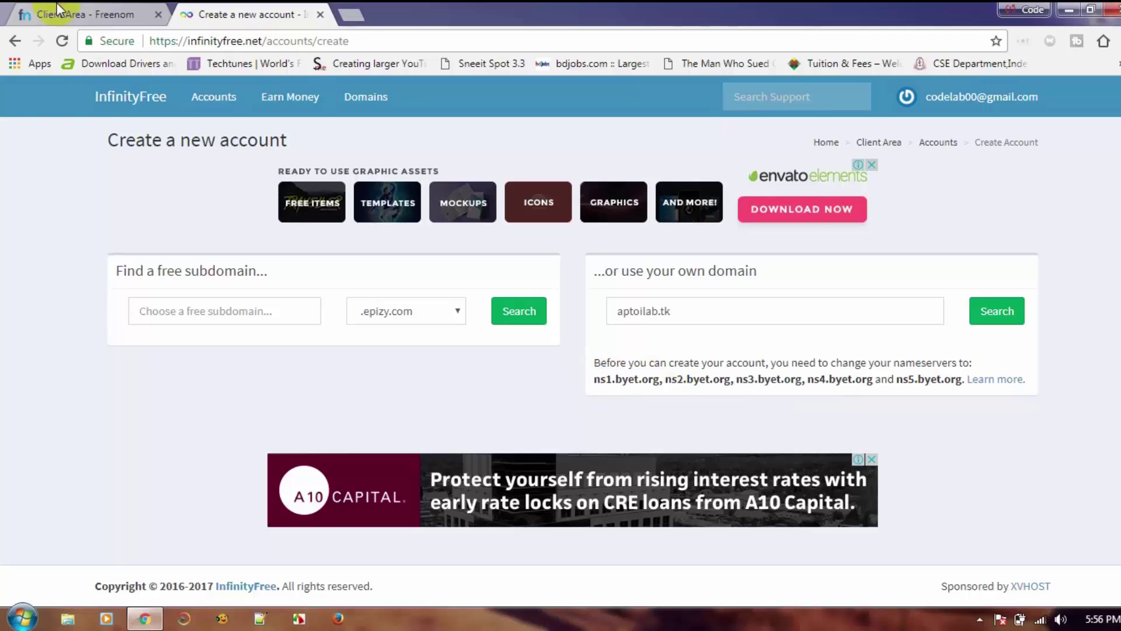
- Replace Freenom's Nameserver 1 default with ns1.byet.org
{"action": "scroll", "coordinate": [505, 383], "scroll_direction": "down", "scroll_amount": 2}
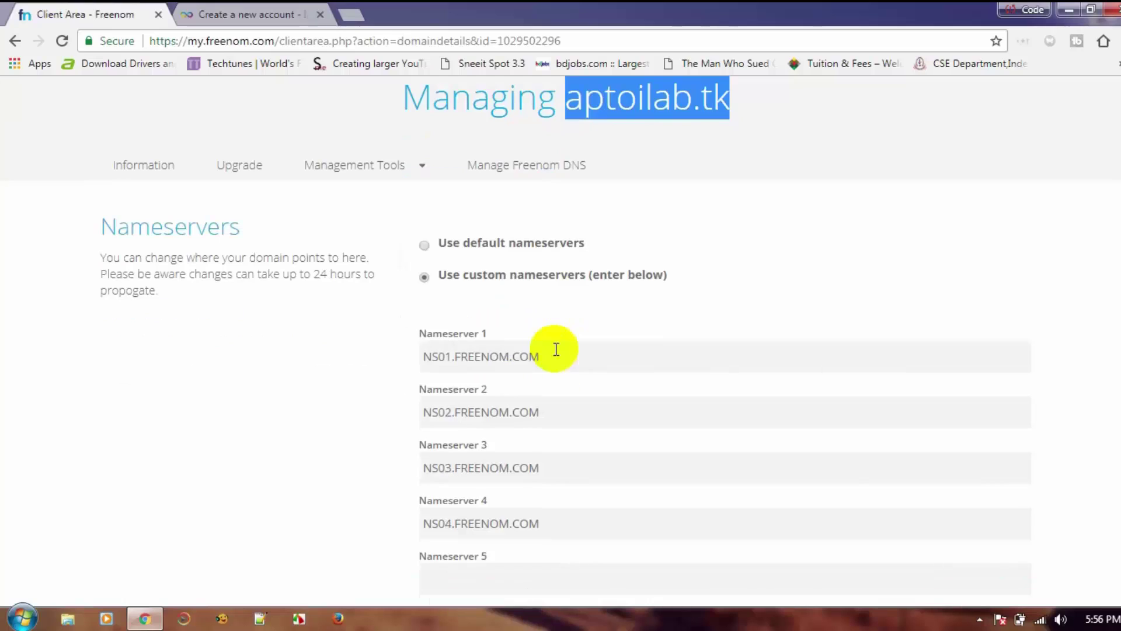
{"action": "left_click_drag", "start_coordinate": [540, 356], "coordinate": [421, 356]}
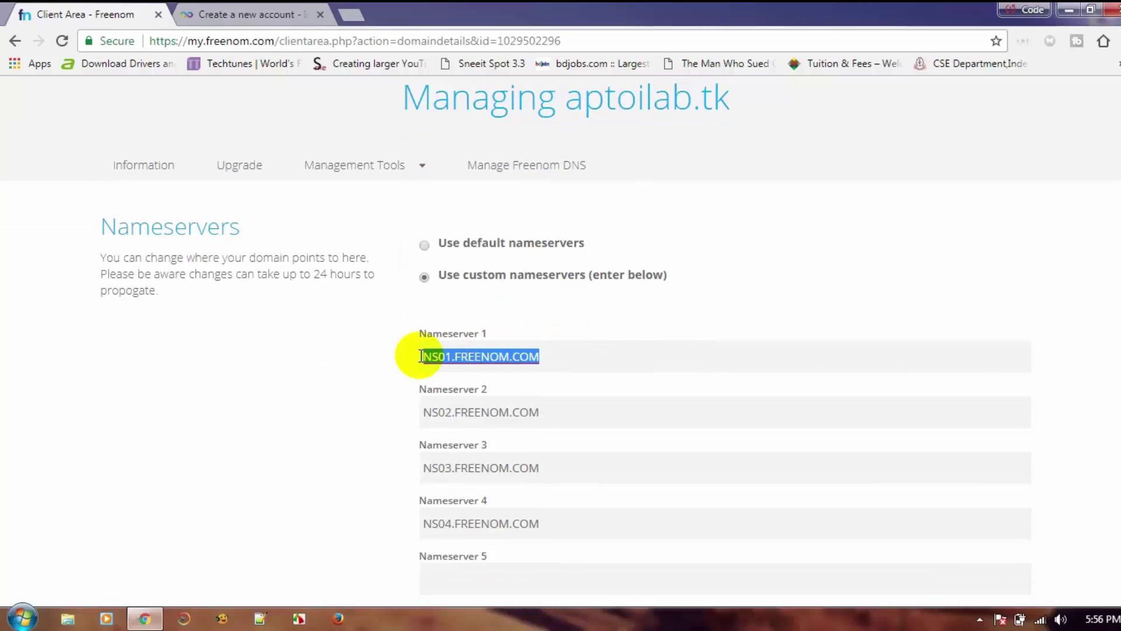
{"action": "key", "text": "BackSpace"}
{"action": "key", "text": "Down"}
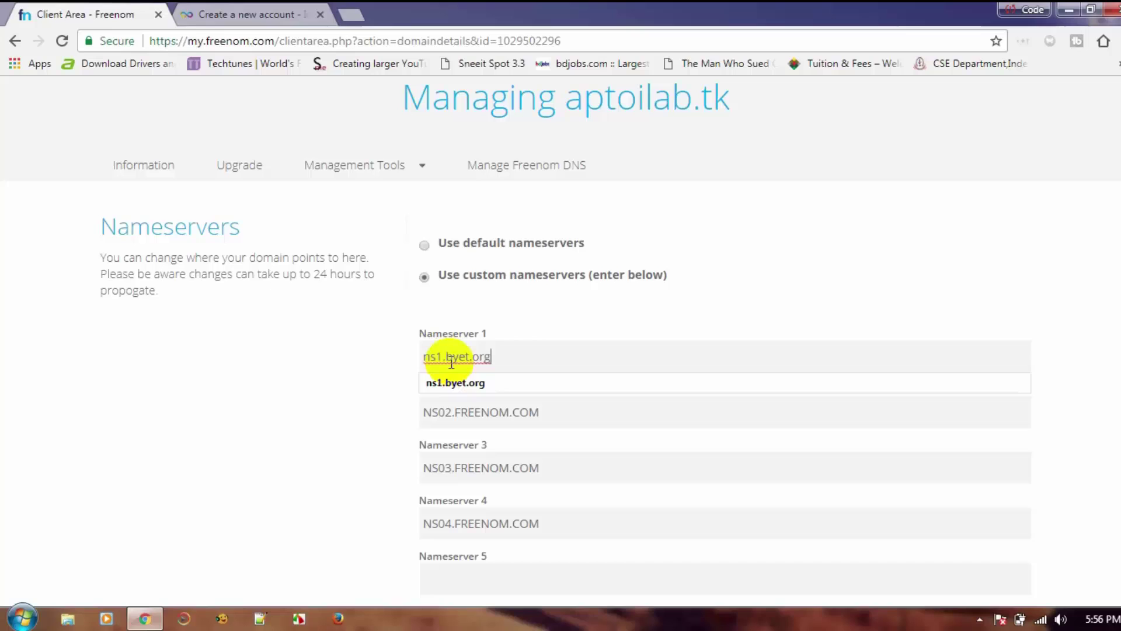
{"action": "left_click", "coordinate": [470, 379]}
- Replace Nameserver 2 with ns2.byet.org, taken from InfinityFree's required nameserver list
{"action": "left_click_drag", "start_coordinate": [554, 403], "coordinate": [416, 413]}
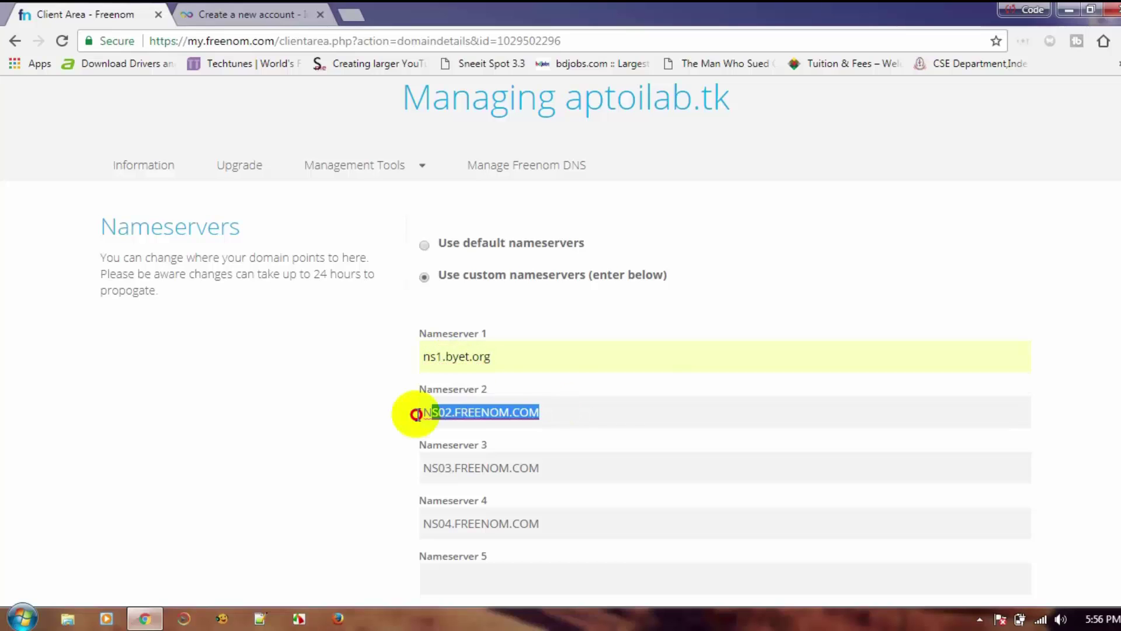
{"action": "key", "text": "BackSpace"}
{"action": "key", "text": "ctrl+Tab"}
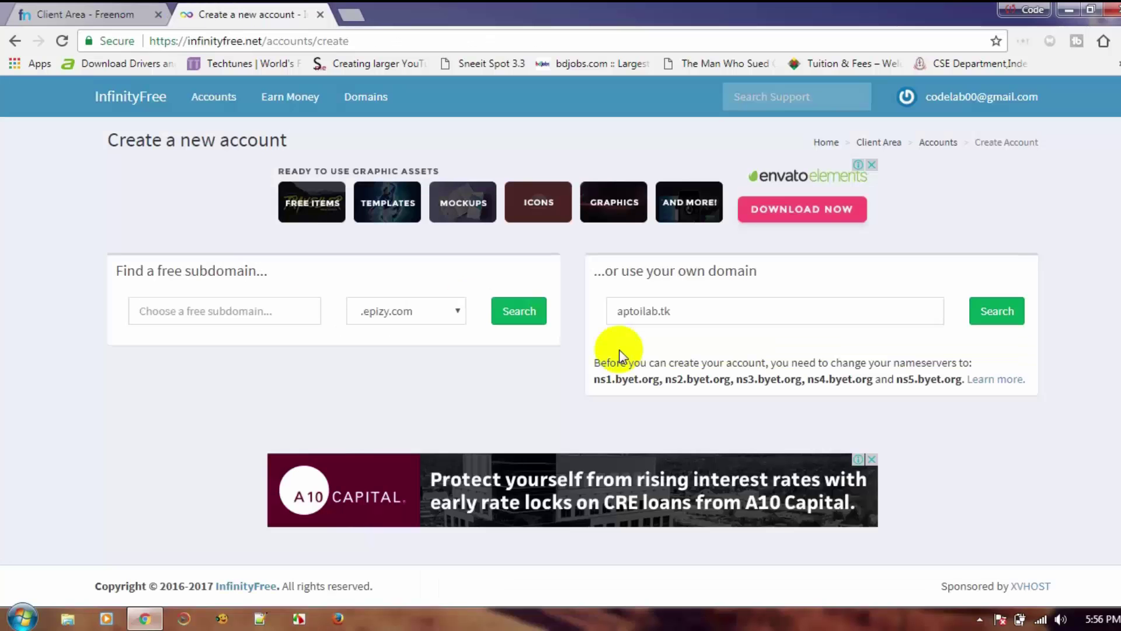
{"action": "left_click", "coordinate": [679, 378]}
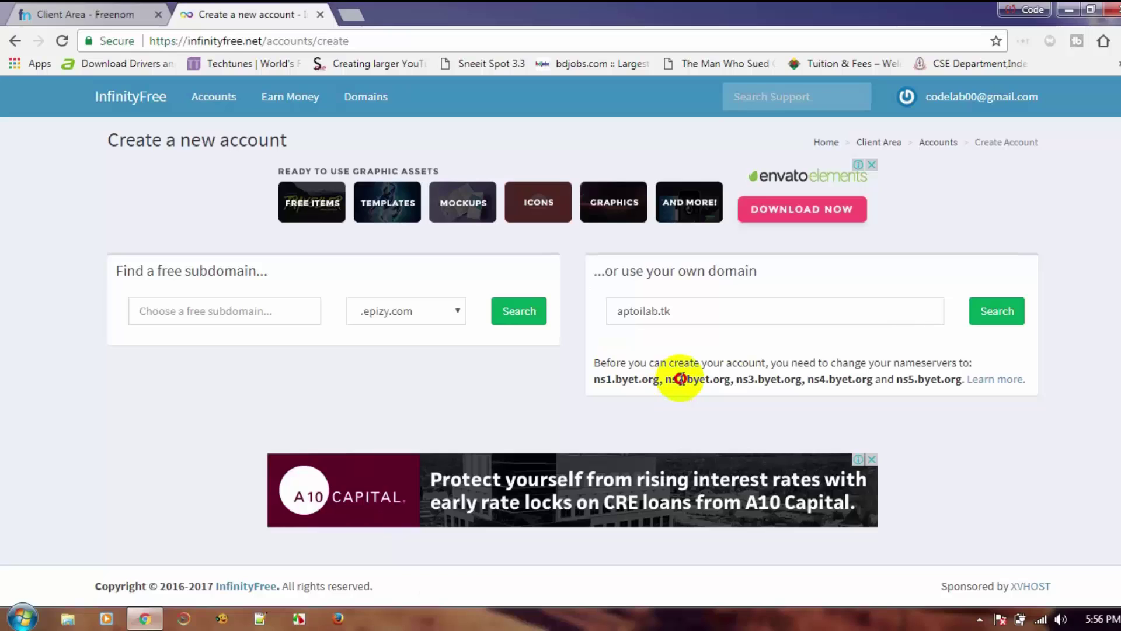
{"action": "double_click", "coordinate": [680, 378]}
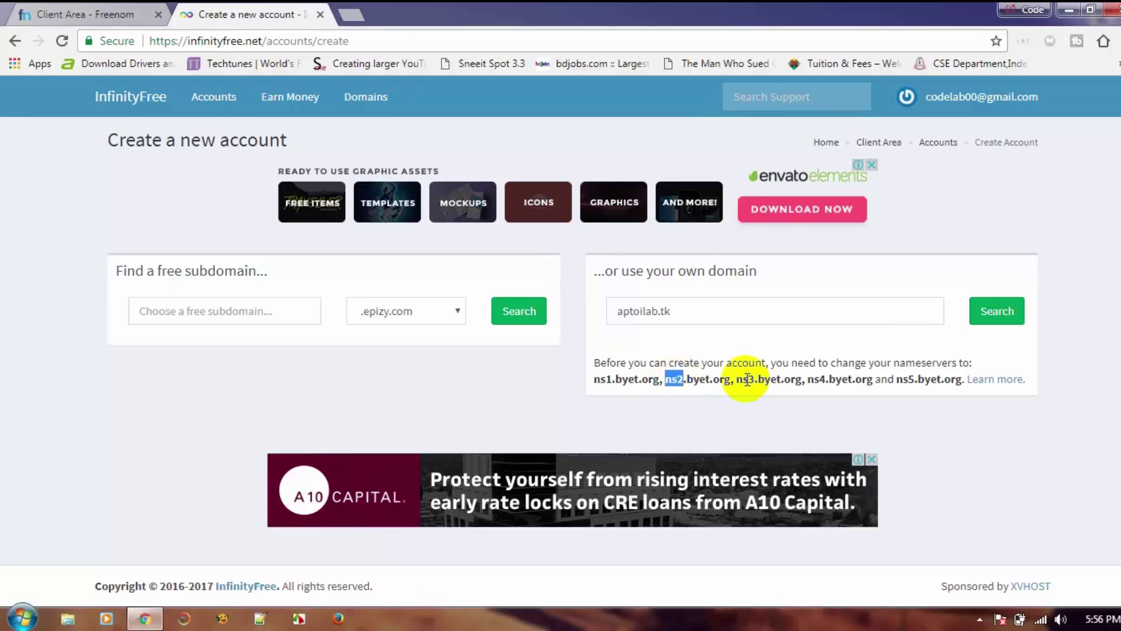
{"action": "double_click", "coordinate": [745, 379]}
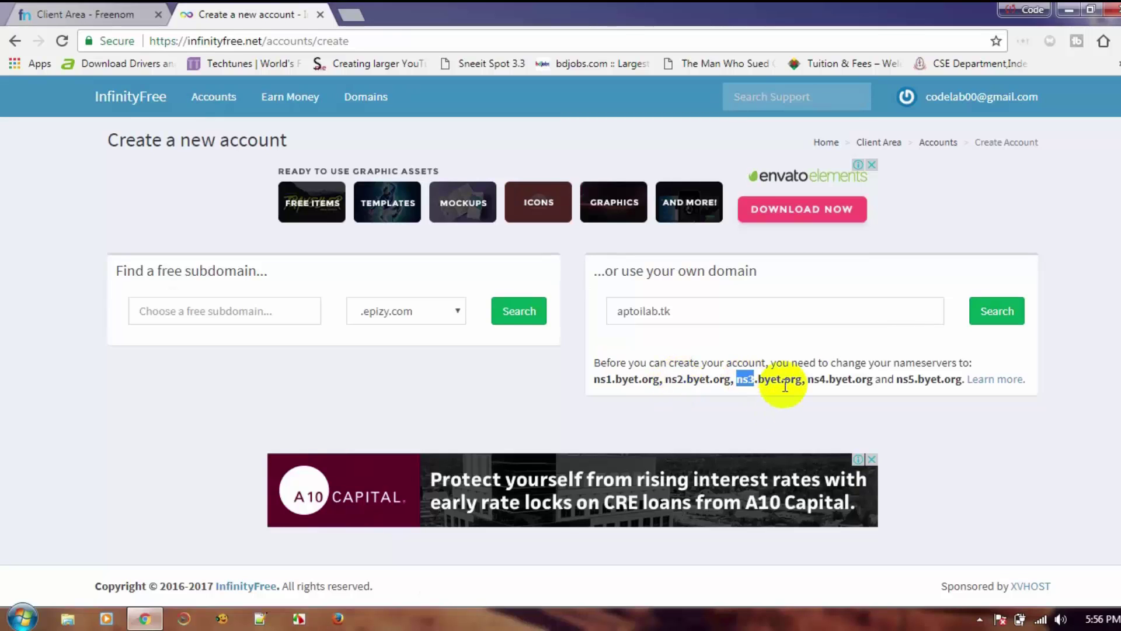
{"action": "left_click", "coordinate": [143, 9]}
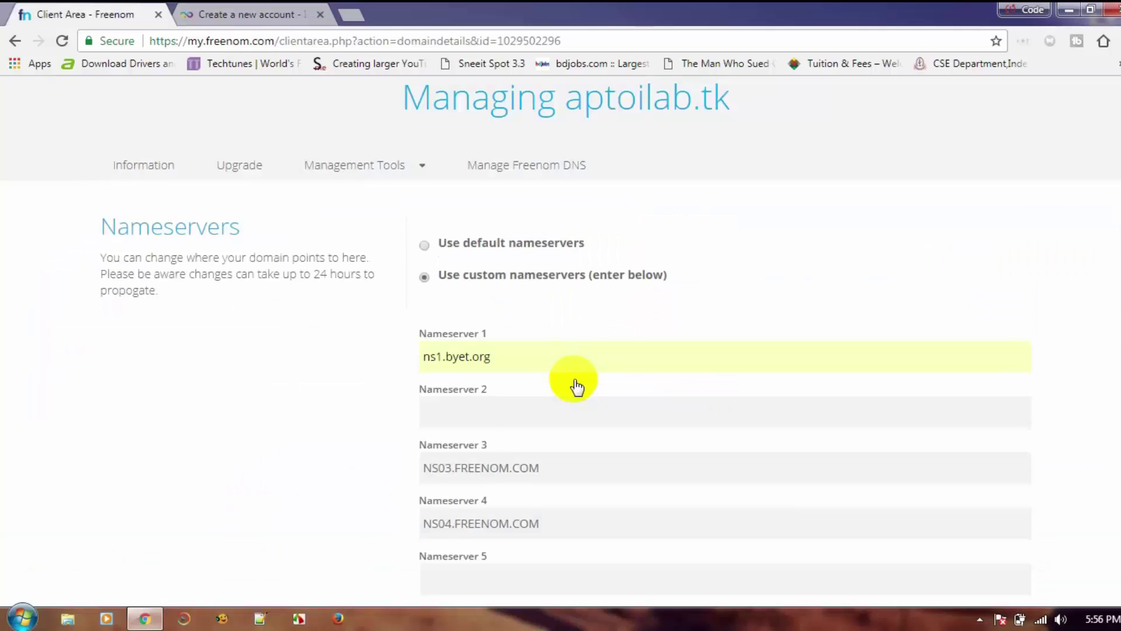
{"action": "left_click", "coordinate": [472, 417]}
{"action": "left_click", "coordinate": [461, 438]}
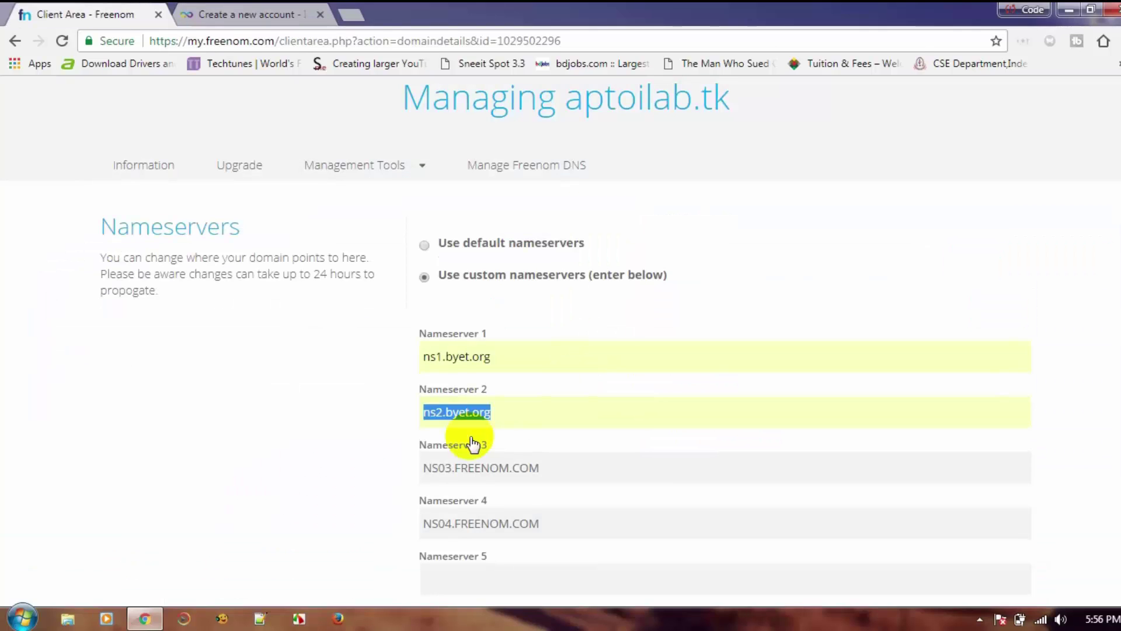
- Set Nameservers 3–5 to ns3, ns4 and ns5.byet.org and save the changes
{"action": "left_click_drag", "start_coordinate": [539, 467], "coordinate": [412, 464]}
{"action": "key", "text": "BackSpace"}
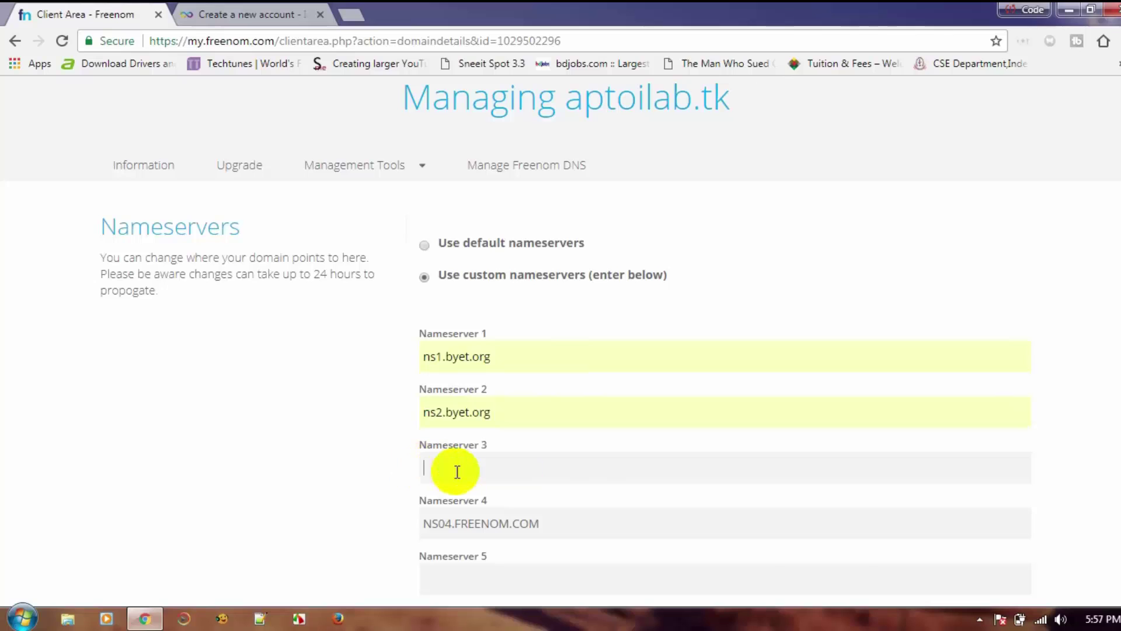
{"action": "left_click", "coordinate": [457, 471]}
{"action": "left_click", "coordinate": [459, 495]}
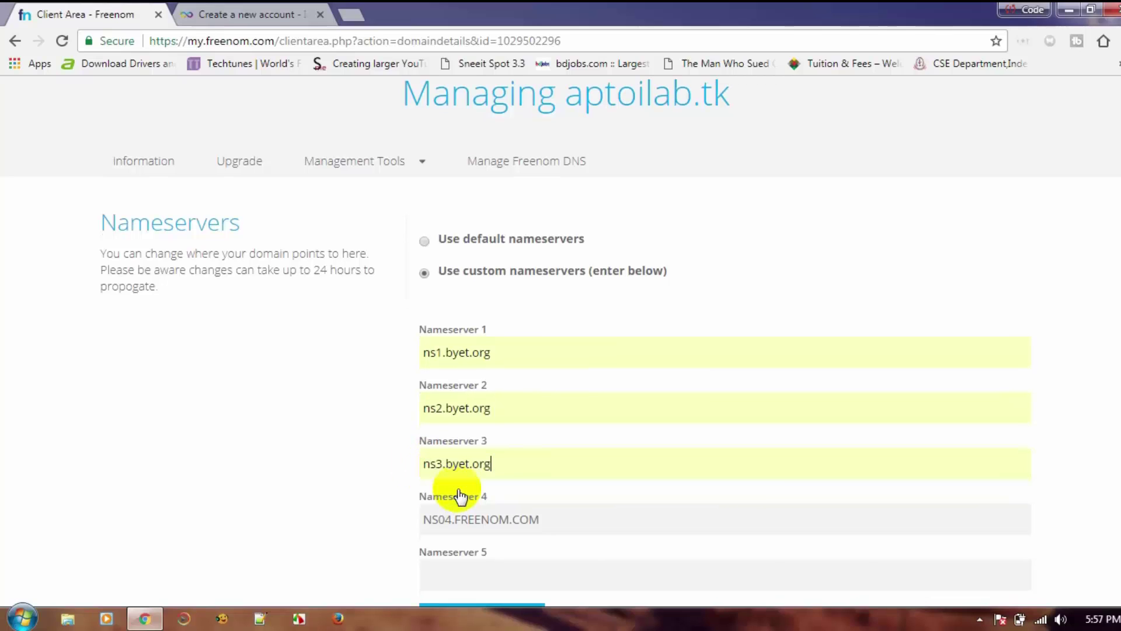
{"action": "scroll", "coordinate": [459, 496], "scroll_direction": "down", "scroll_amount": 1}
{"action": "left_click", "coordinate": [429, 444]}
{"action": "key", "text": "ctrl+a"}
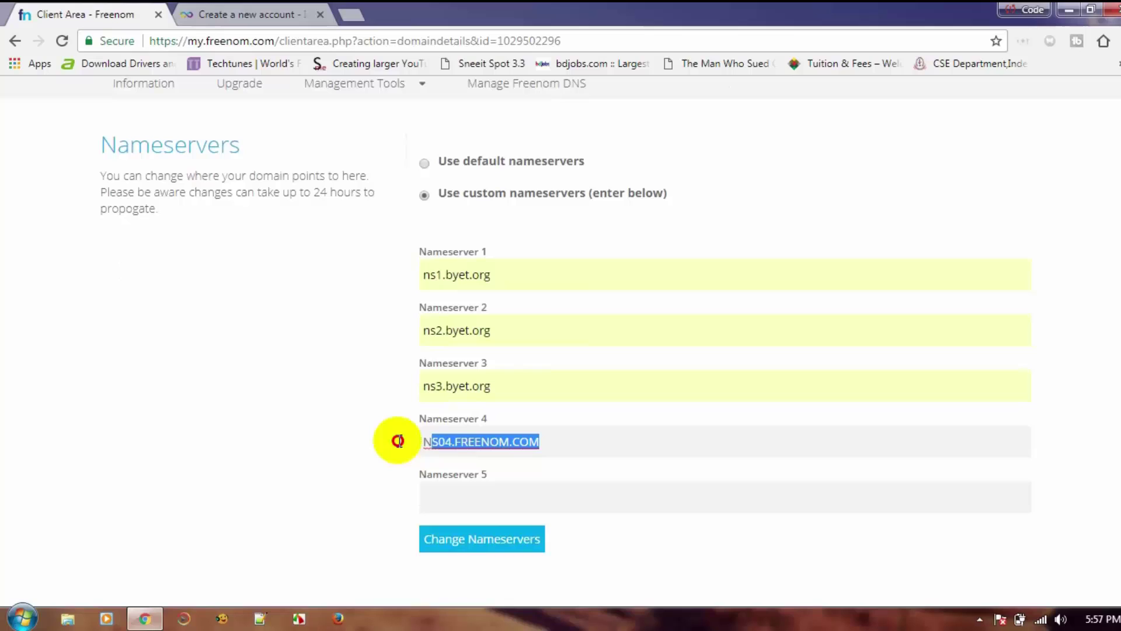
{"action": "key", "text": "BackSpace"}
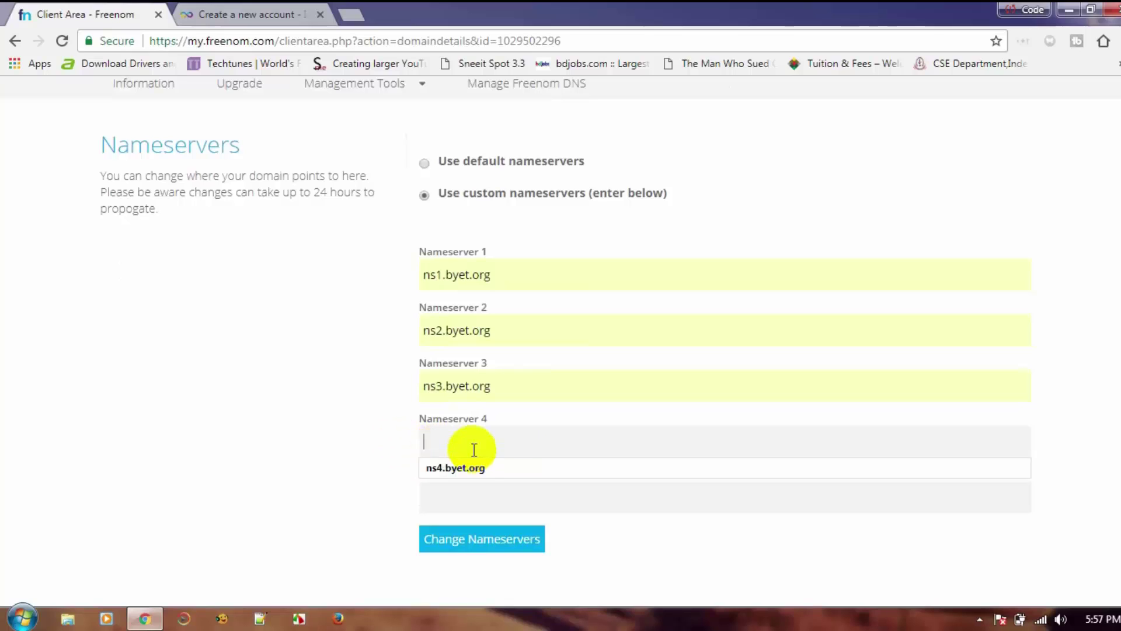
{"action": "left_click", "coordinate": [474, 467]}
{"action": "left_click", "coordinate": [467, 502]}
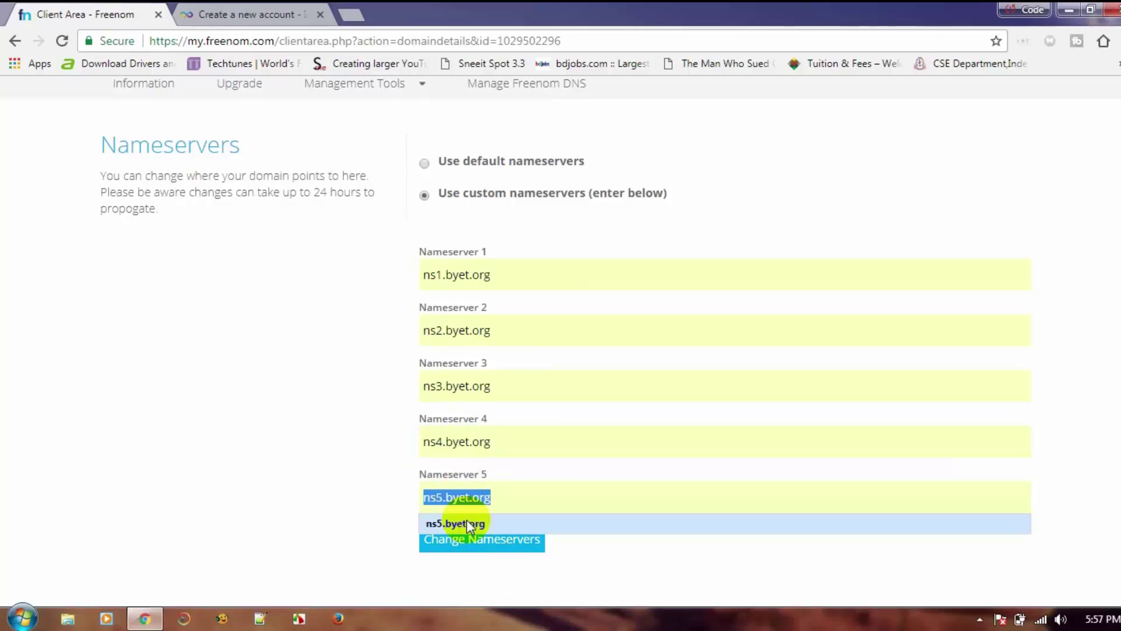
{"action": "left_click", "coordinate": [509, 526]}
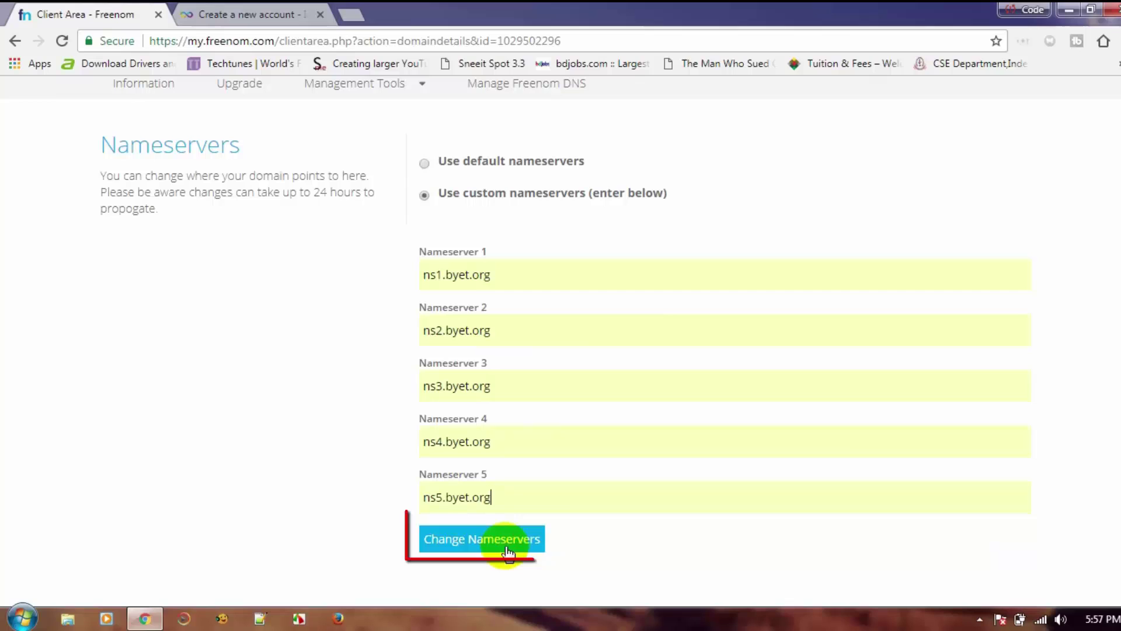
{"action": "left_click", "coordinate": [467, 545]}
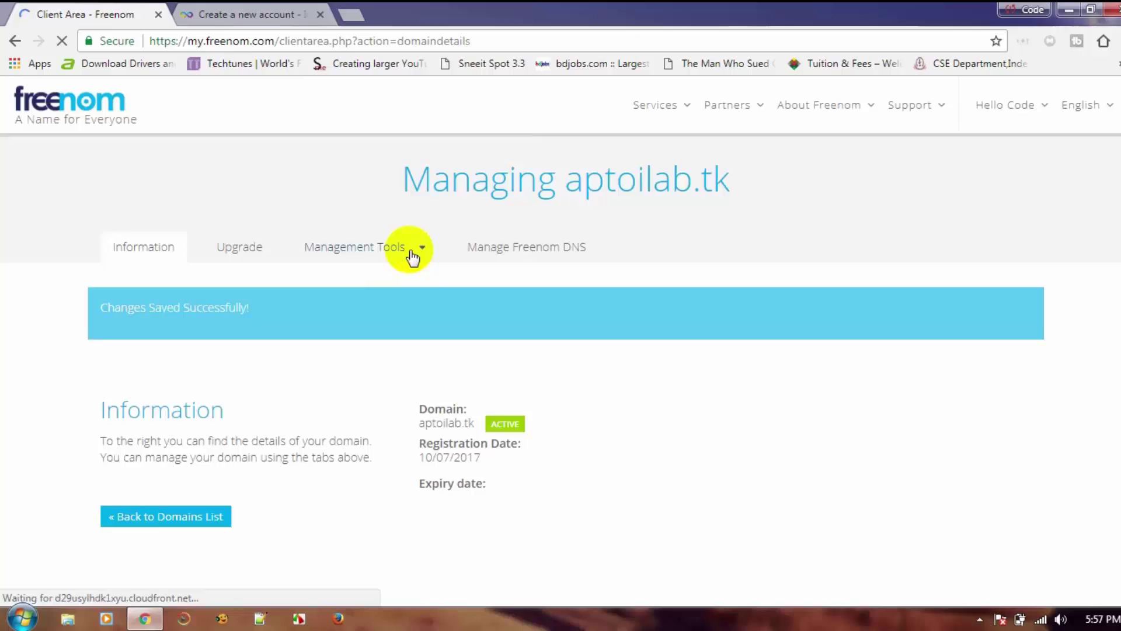
- Verify the saved byet.org nameservers in Management Tools, then check aptoilab.tk's availability on InfinityFree
{"action": "left_click", "coordinate": [271, 2]}
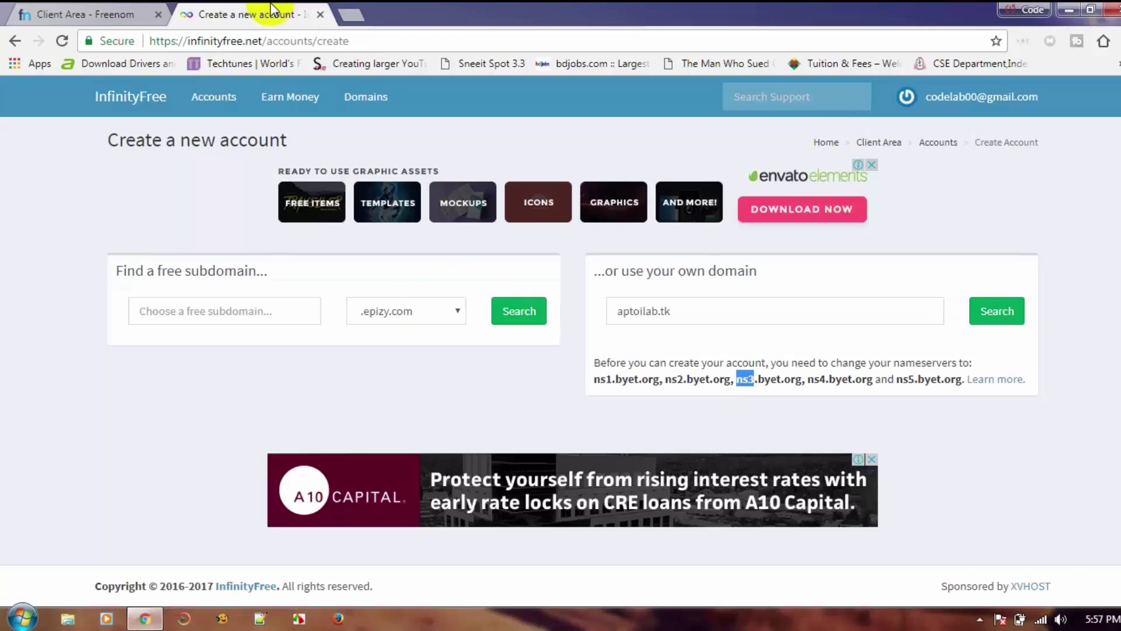
{"action": "left_click", "coordinate": [136, 9]}
{"action": "mouse_move", "coordinate": [364, 247]}
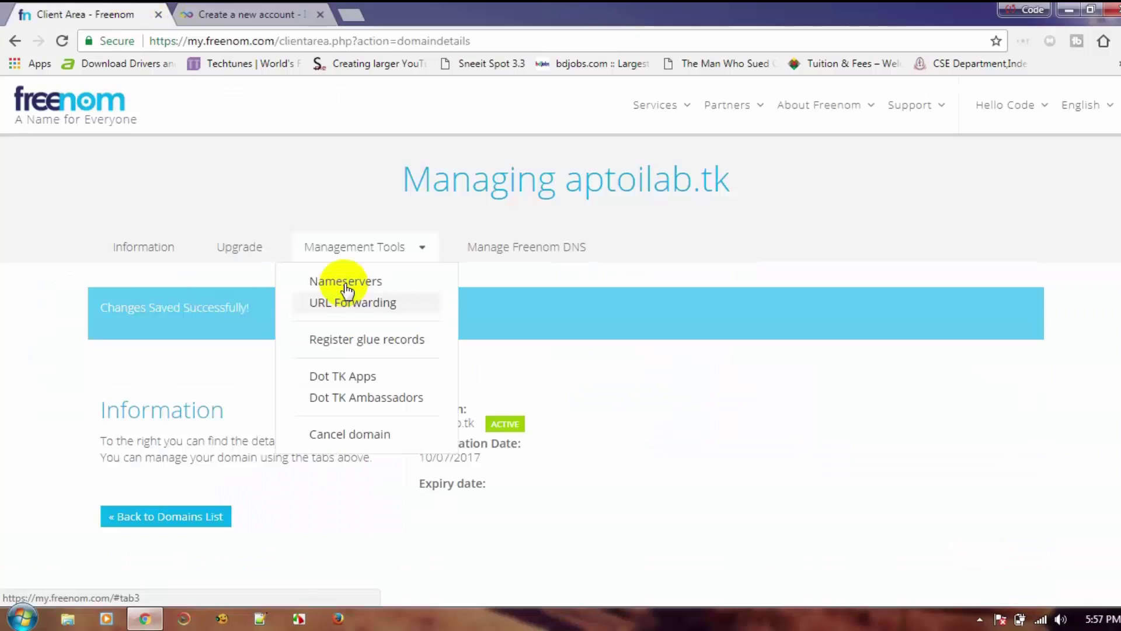
{"action": "left_click", "coordinate": [345, 284]}
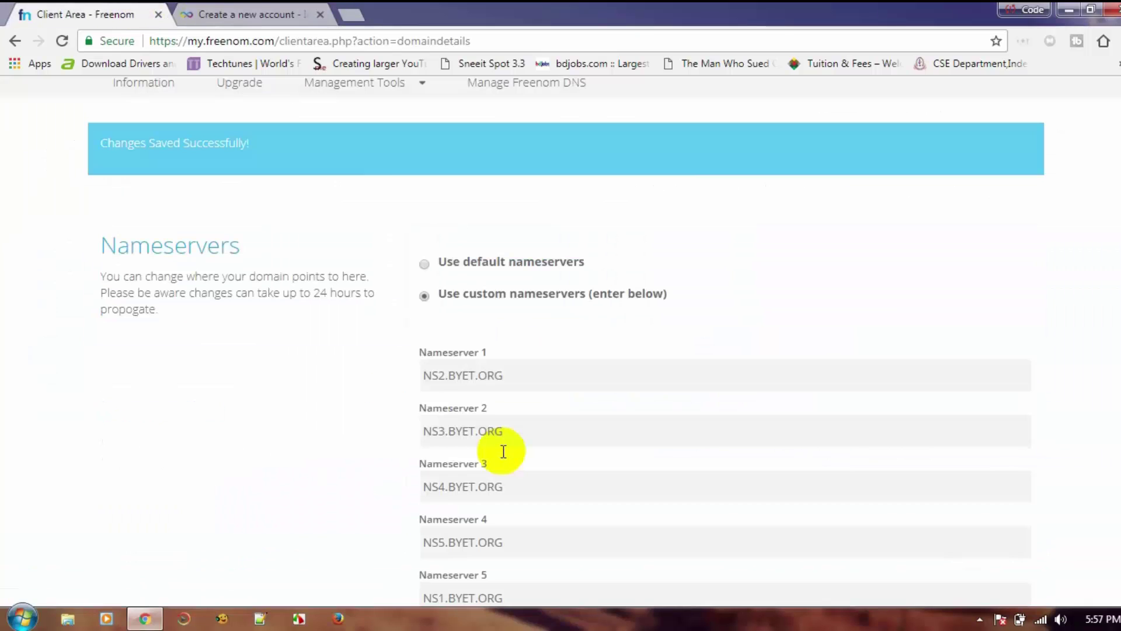
{"action": "scroll", "coordinate": [503, 452], "scroll_direction": "down", "scroll_amount": 3}
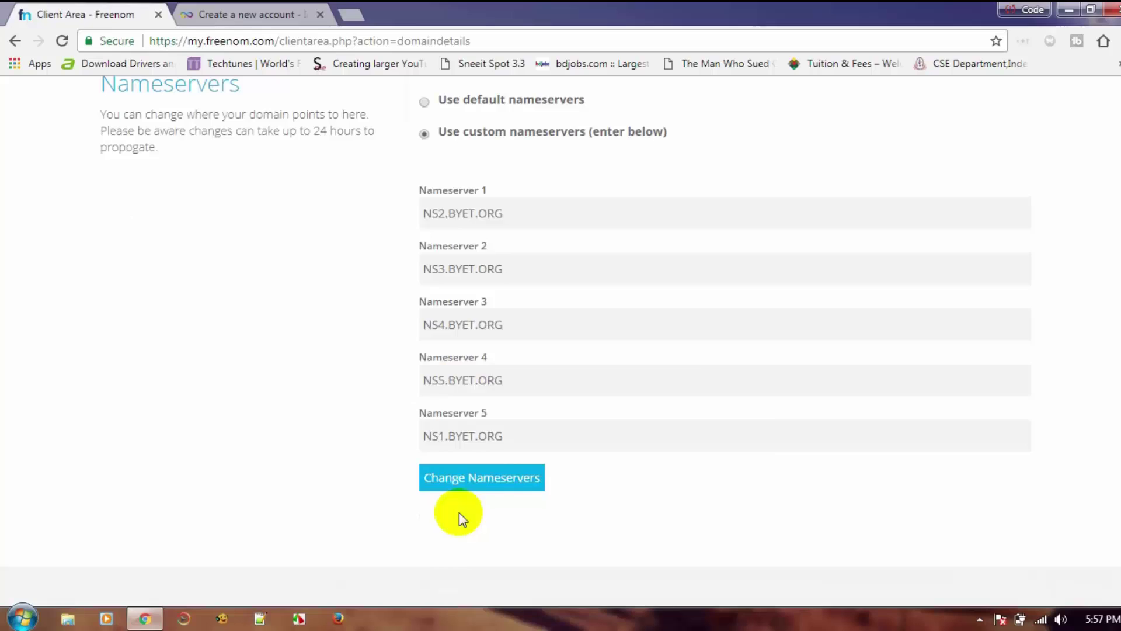
{"action": "key", "text": "ctrl+Tab"}
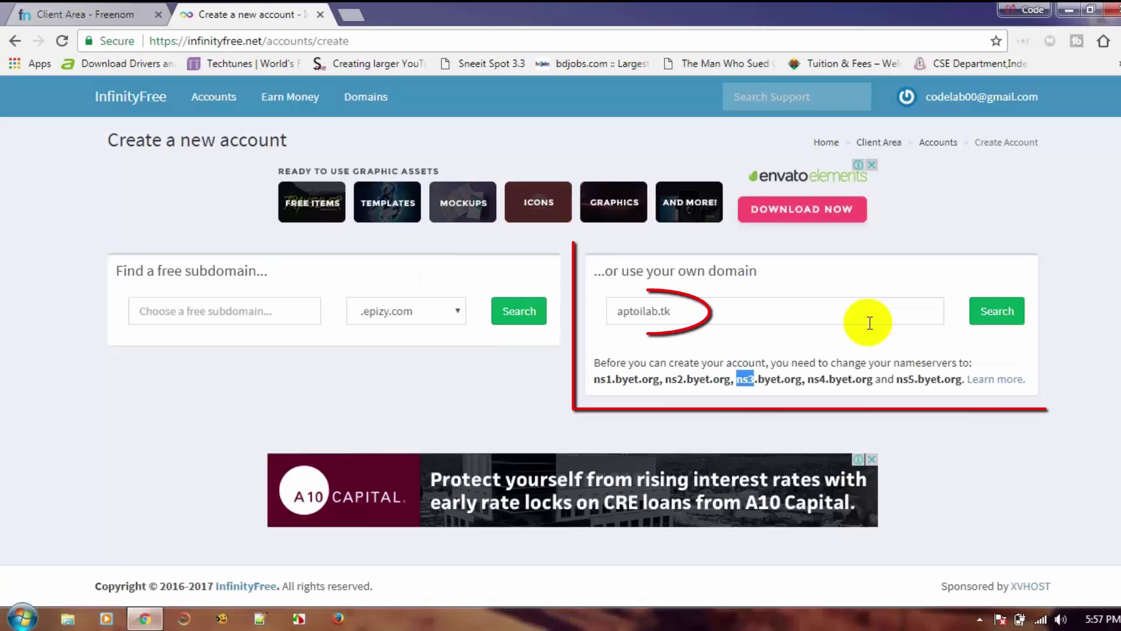
{"action": "left_click", "coordinate": [998, 315]}
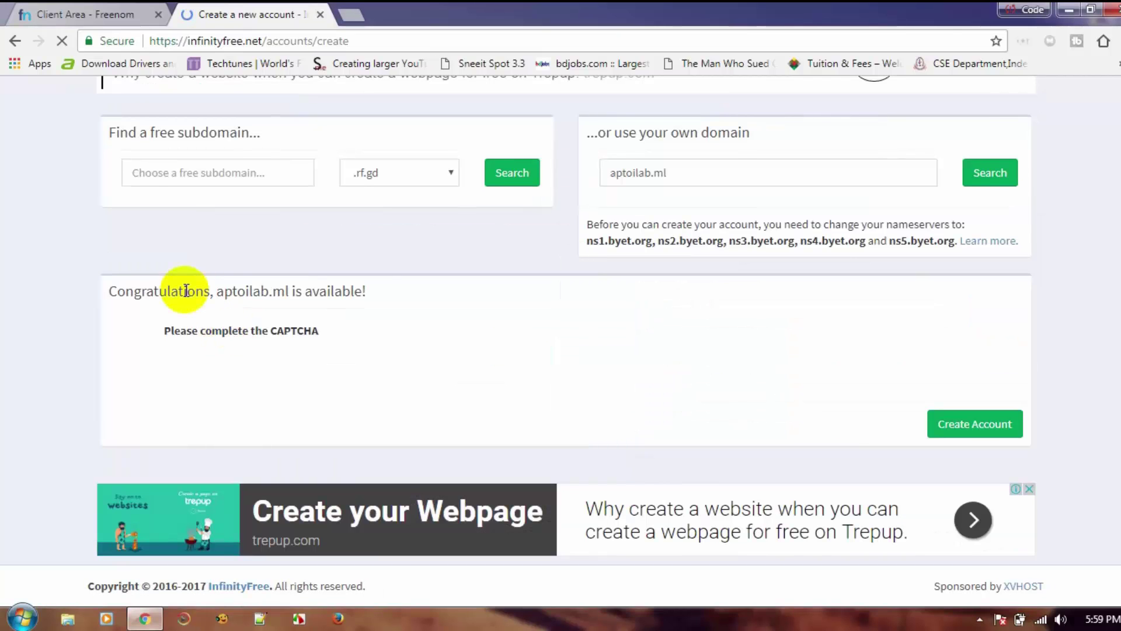
- Pass the reCAPTCHA and create the InfinityFree hosting account for aptoilab.ml
{"action": "double_click", "coordinate": [193, 291]}
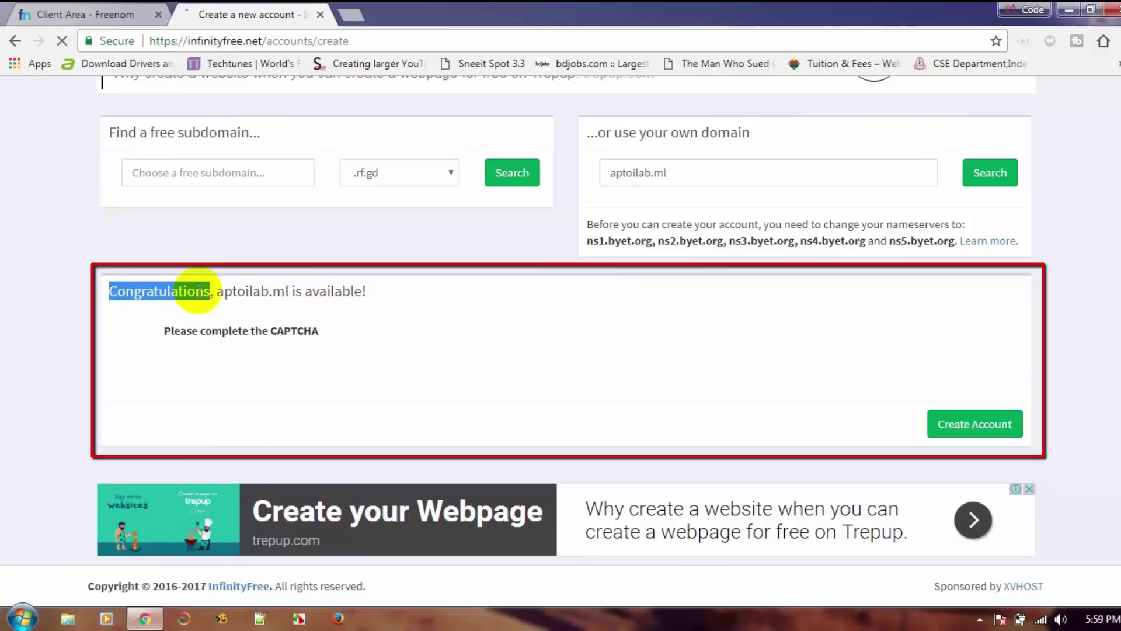
{"action": "left_click", "coordinate": [250, 293]}
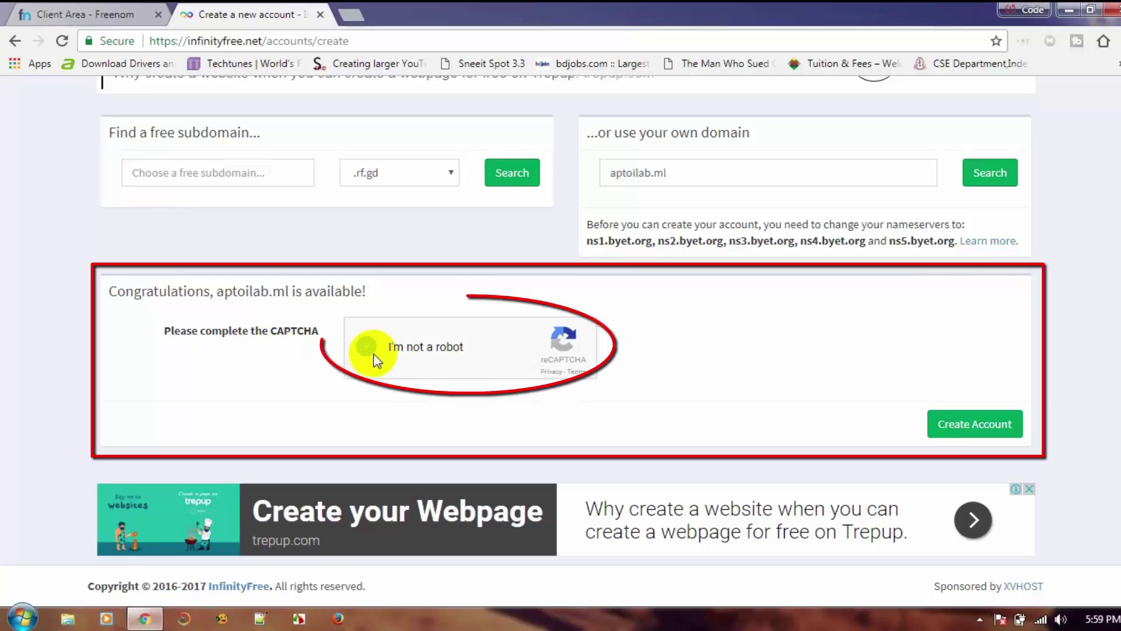
{"action": "left_click", "coordinate": [373, 355]}
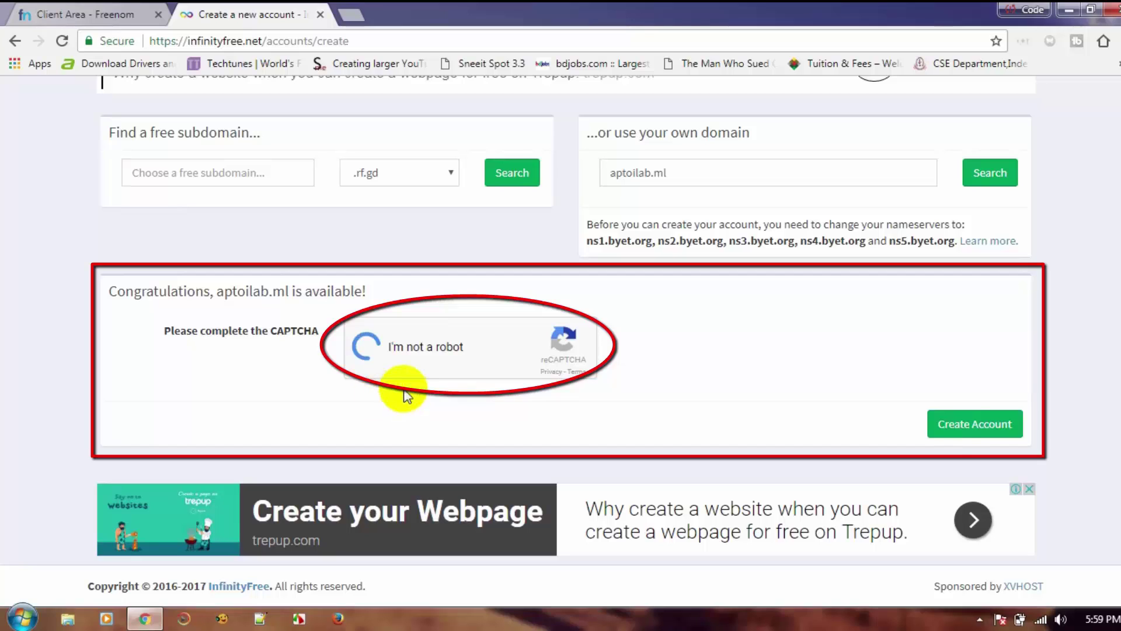
{"action": "left_click", "coordinate": [962, 430]}
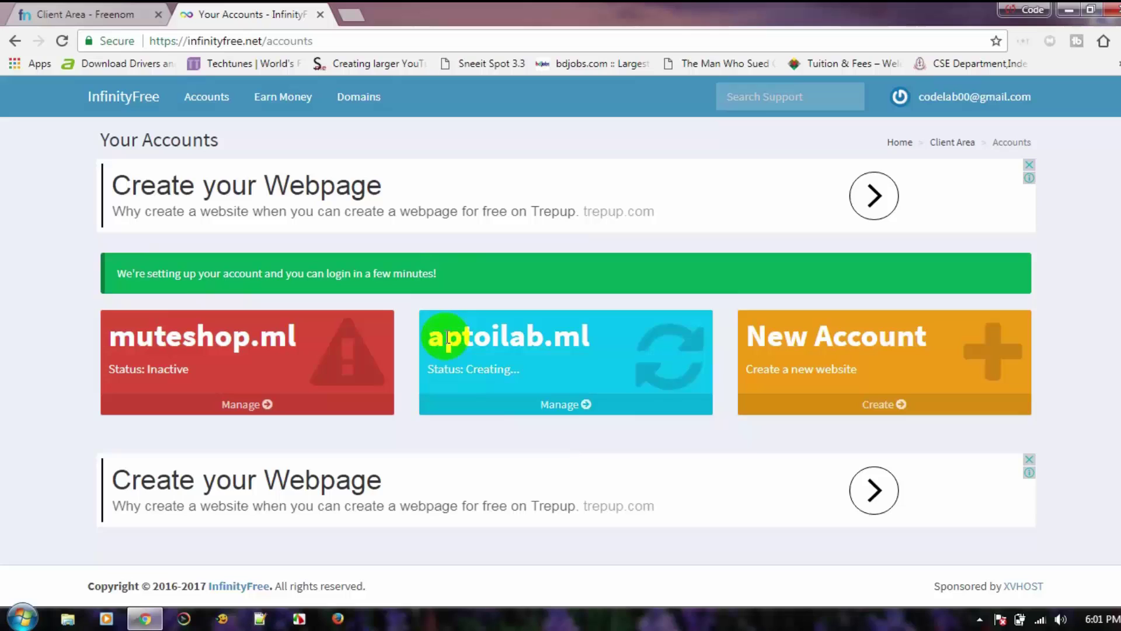
- Reload the accounts list and open the aptoilab.ml account, now showing Active
{"action": "key", "text": "F5"}
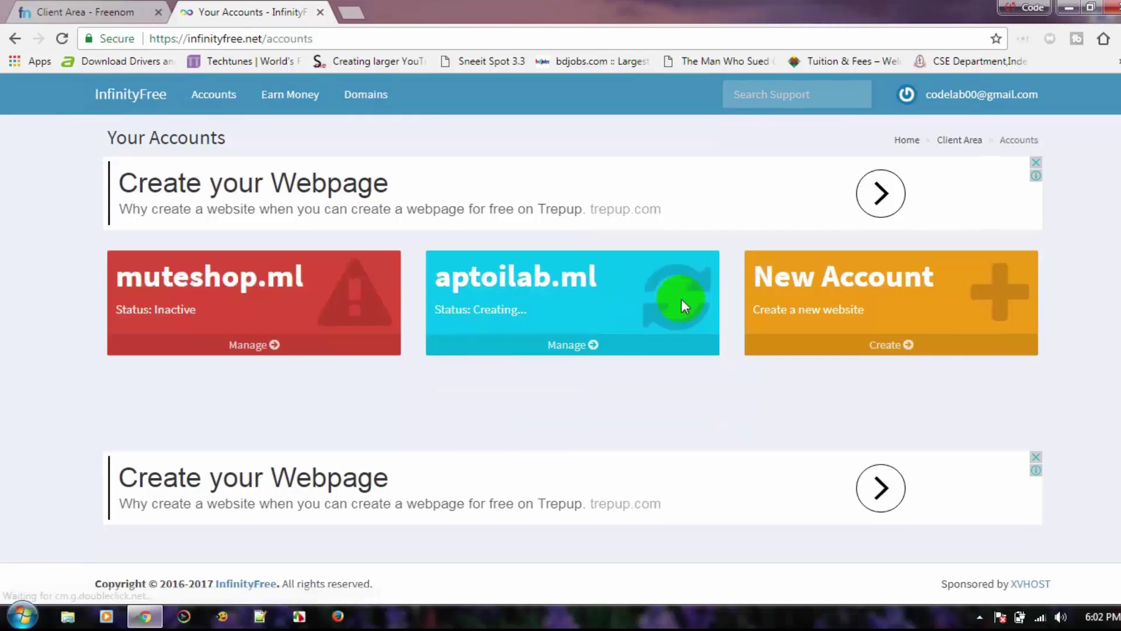
{"action": "left_click", "coordinate": [565, 345]}
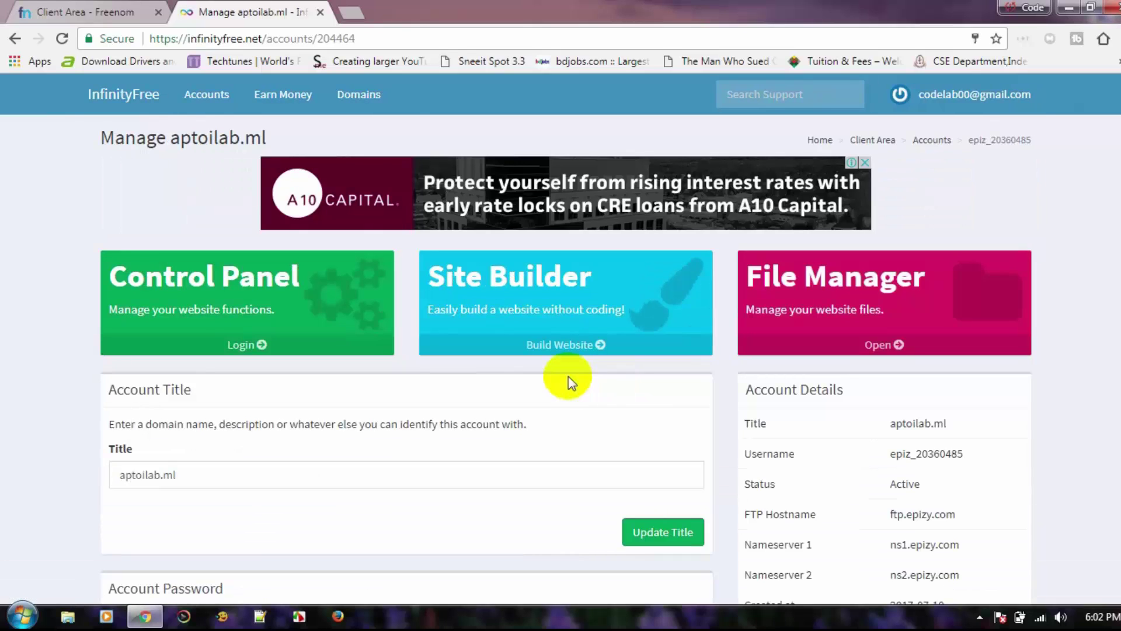
{"action": "scroll", "coordinate": [462, 415], "scroll_direction": "down", "scroll_amount": 2}
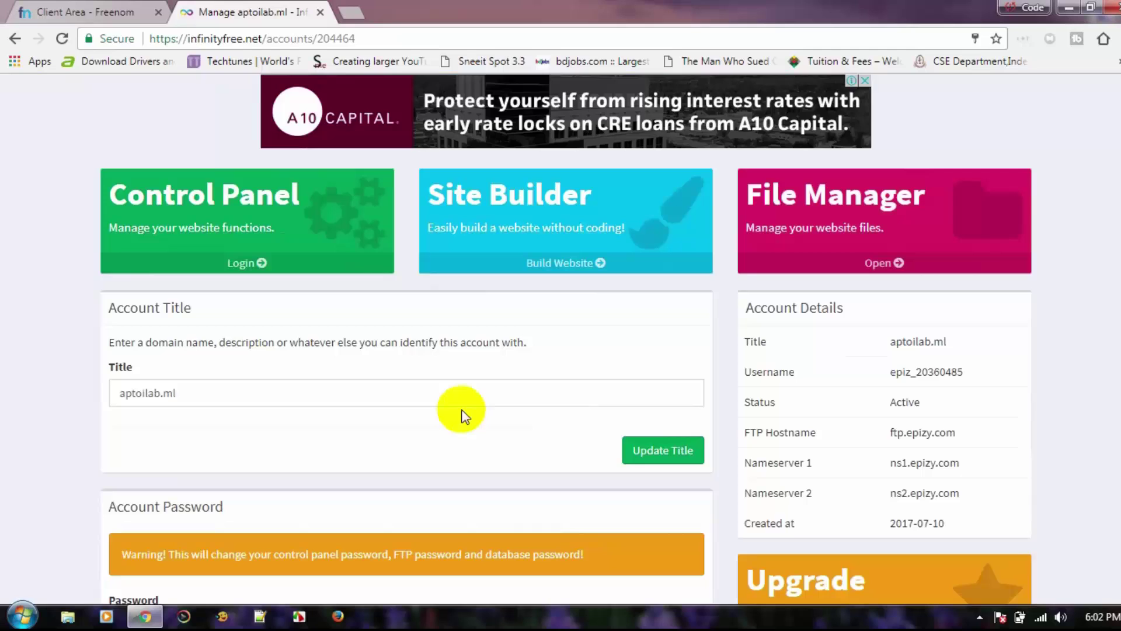
{"action": "scroll", "coordinate": [462, 415], "scroll_direction": "down", "scroll_amount": 2}
{"action": "scroll", "coordinate": [462, 415], "scroll_direction": "up", "scroll_amount": 2}
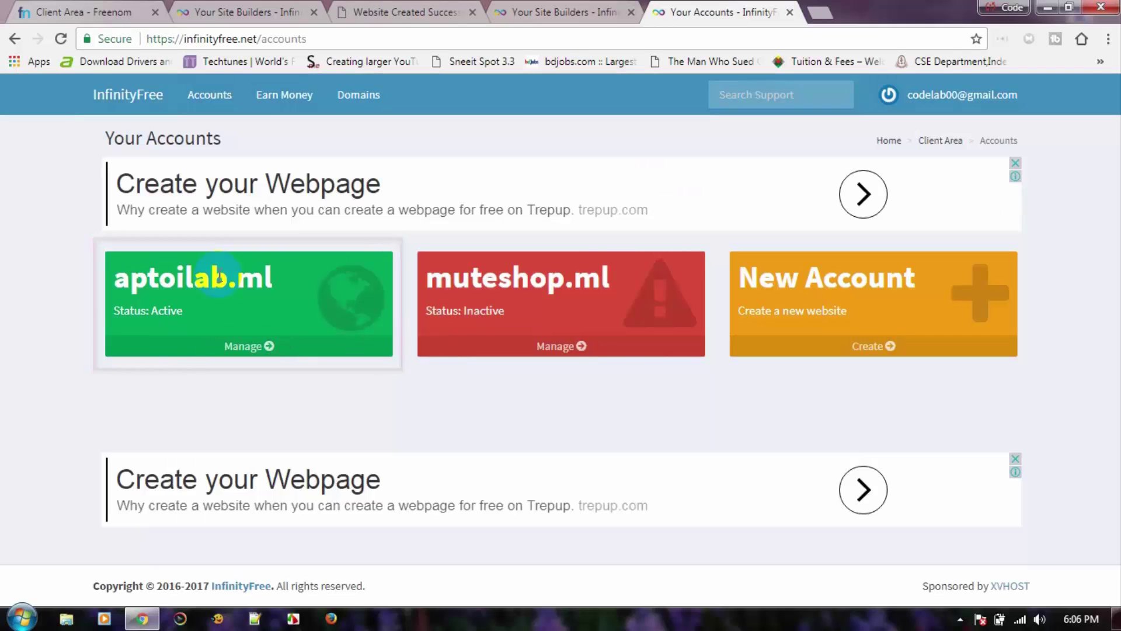
- Open the aptoilab.ml account's Manage page and log in to its Control Panel
{"action": "left_click", "coordinate": [177, 311]}
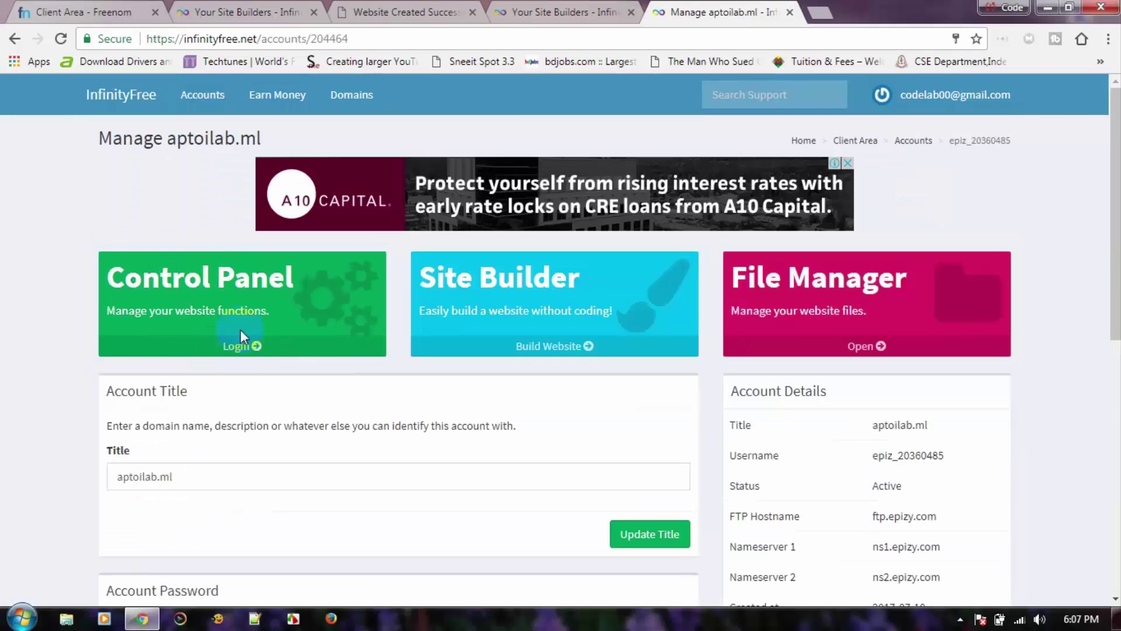
{"action": "middle_click", "coordinate": [363, 192]}
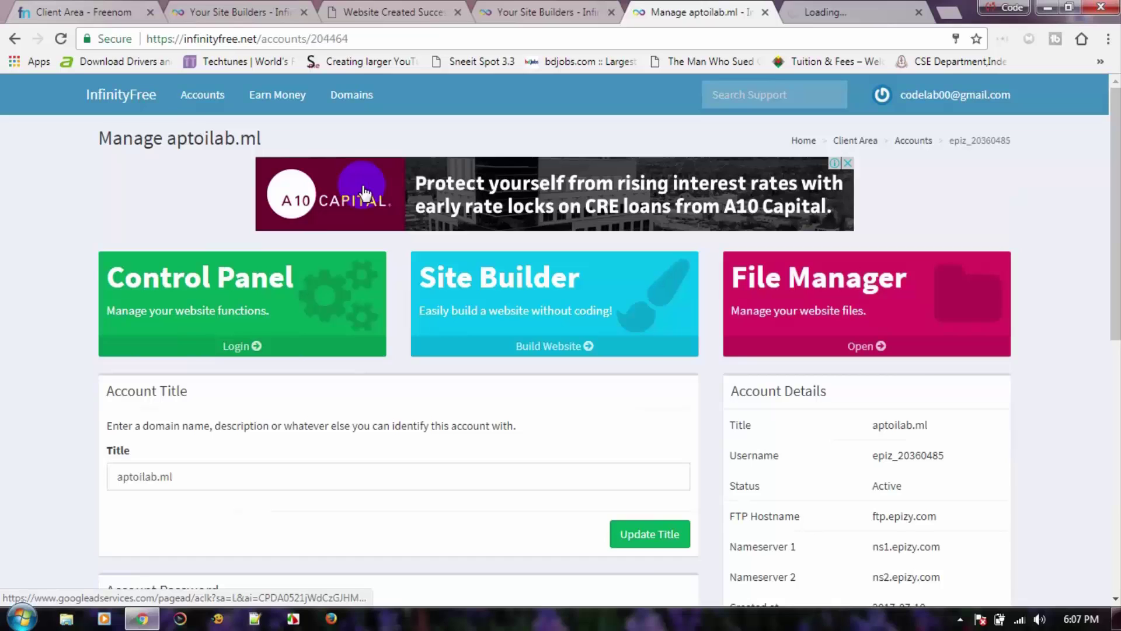
{"action": "left_click", "coordinate": [190, 348]}
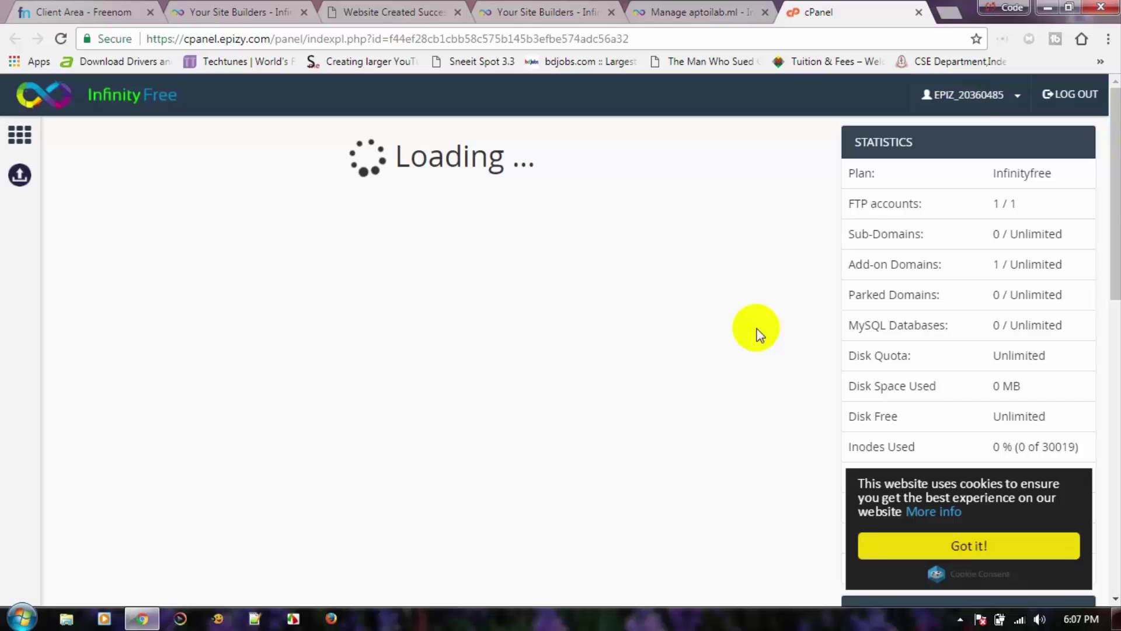
- Dismiss the cPanel cookie banner and scroll down to Softaculous Apps Installer under Software
{"action": "left_click", "coordinate": [972, 548]}
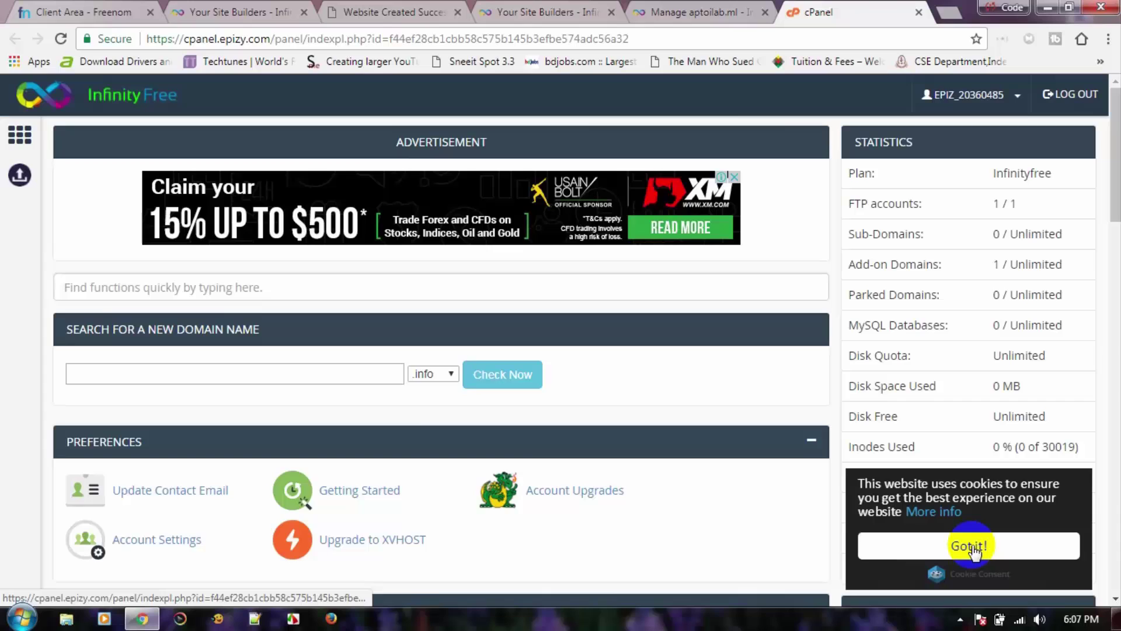
{"action": "scroll", "coordinate": [417, 424], "scroll_direction": "down", "scroll_amount": 2}
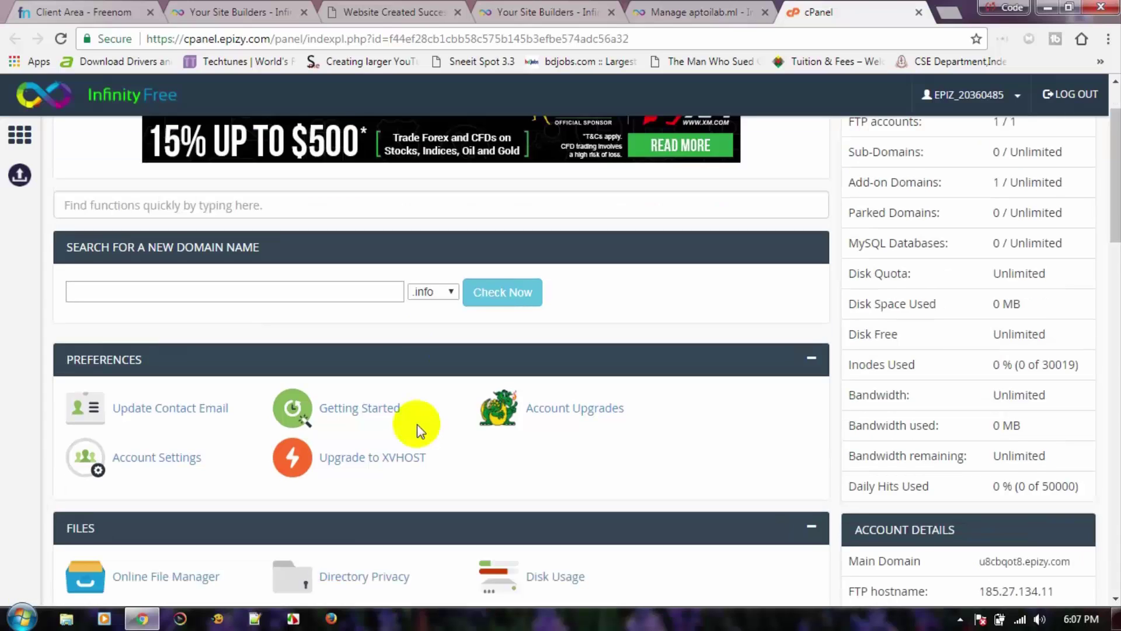
{"action": "scroll", "coordinate": [416, 424], "scroll_direction": "down", "scroll_amount": 2}
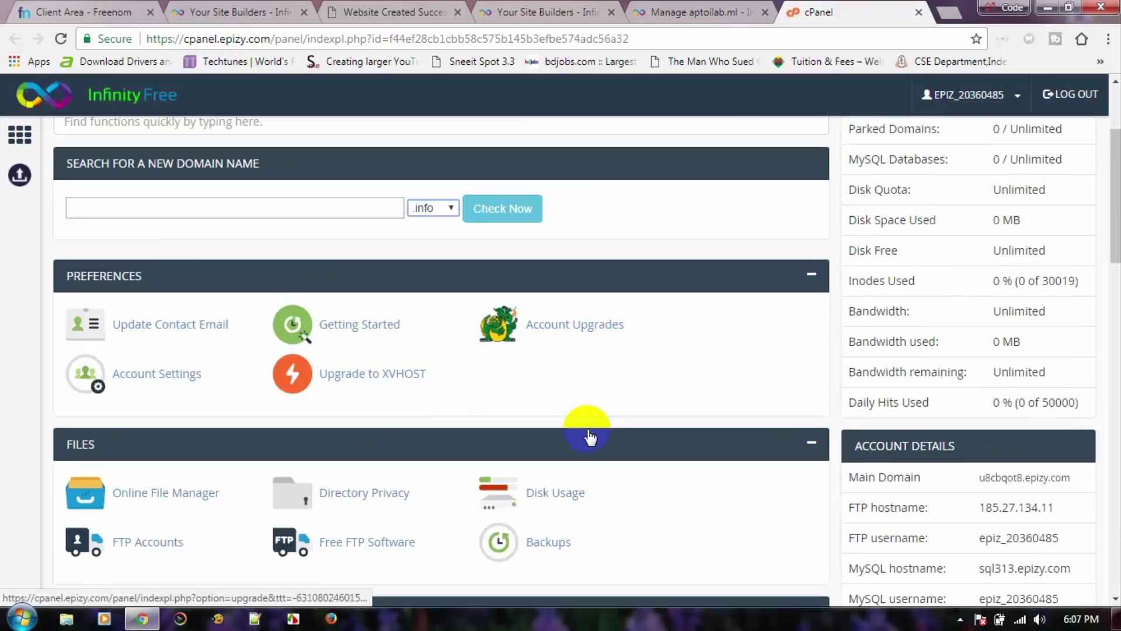
{"action": "scroll", "coordinate": [586, 433], "scroll_direction": "down", "scroll_amount": 5}
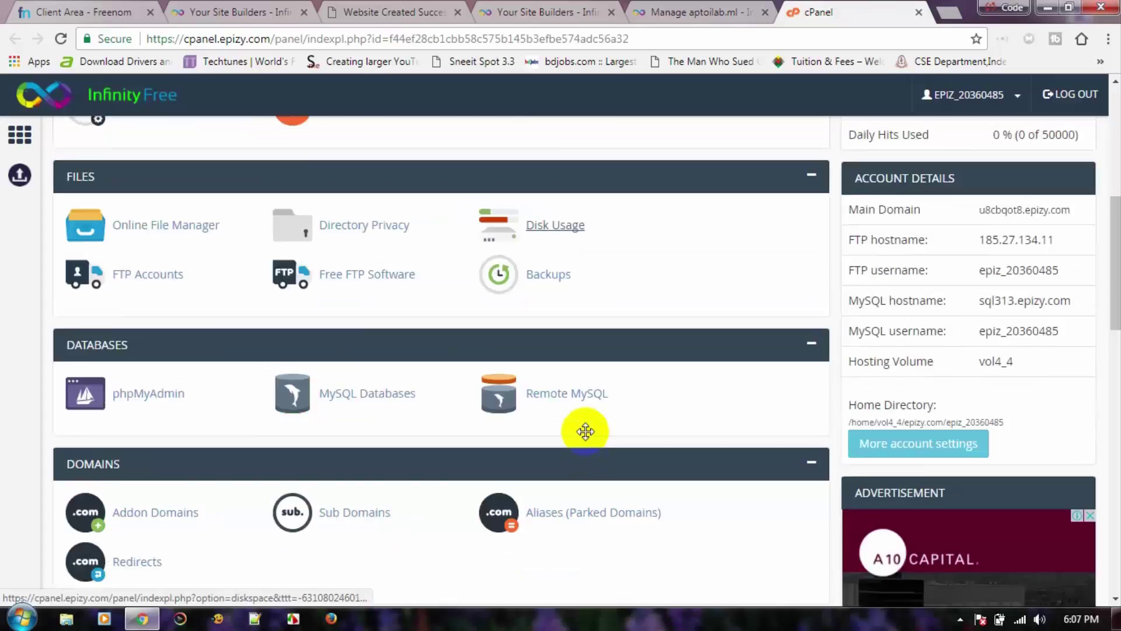
{"action": "scroll", "coordinate": [444, 446], "scroll_direction": "down", "scroll_amount": 10}
{"action": "scroll", "coordinate": [445, 445], "scroll_direction": "up", "scroll_amount": 20}
{"action": "scroll", "coordinate": [445, 445], "scroll_direction": "down", "scroll_amount": 10}
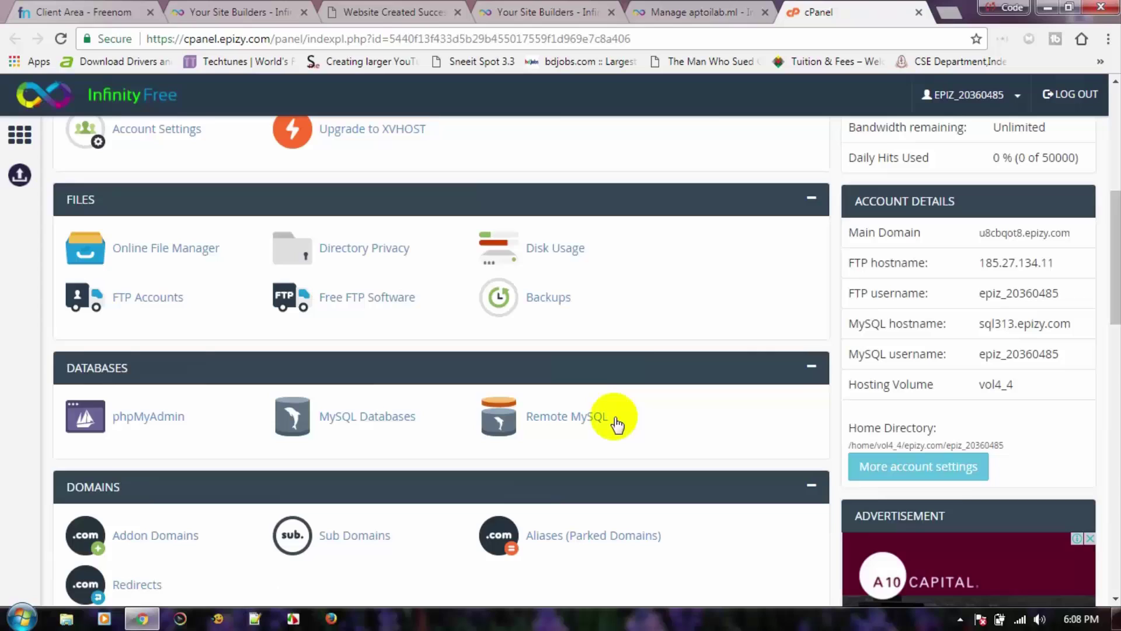
{"action": "scroll", "coordinate": [397, 358], "scroll_direction": "down", "scroll_amount": 15}
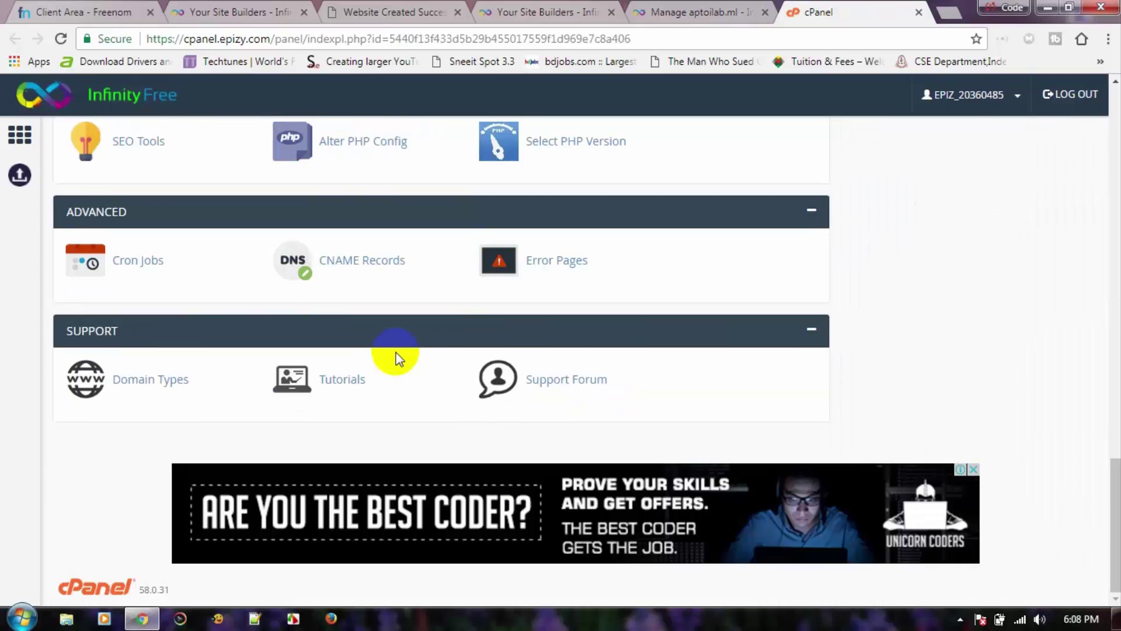
{"action": "scroll", "coordinate": [397, 358], "scroll_direction": "up", "scroll_amount": 5}
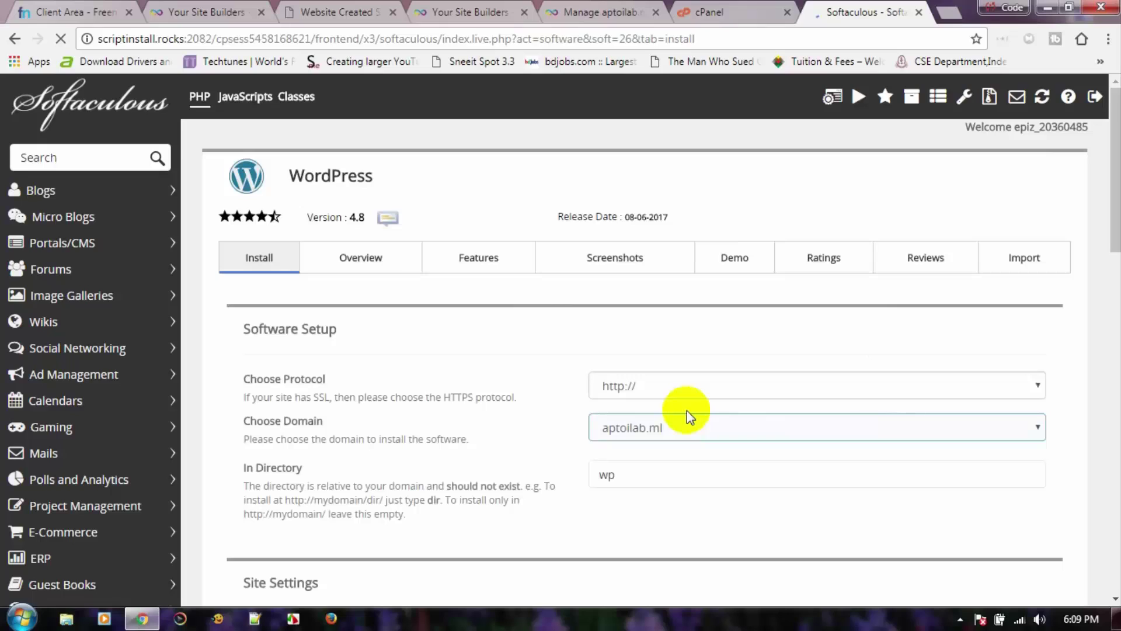
- Clear the In Directory field so WordPress installs at the aptoilab.ml root
{"action": "key", "text": "Tab"}
{"action": "key", "text": "BackSpace"}
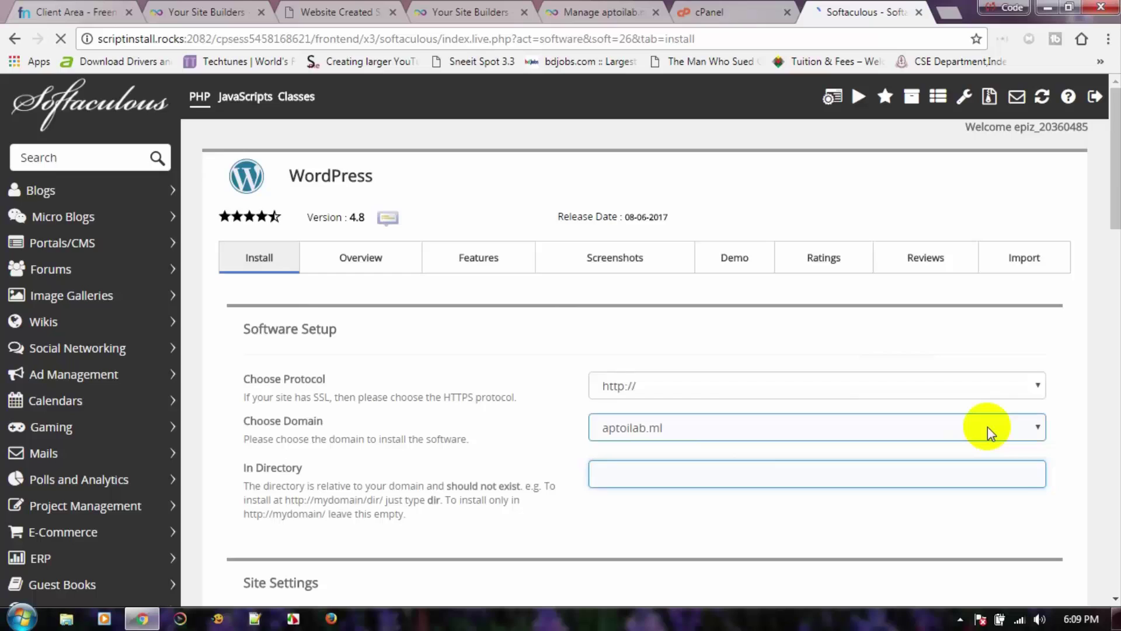
{"action": "scroll", "coordinate": [664, 222], "scroll_direction": "down", "scroll_amount": 7}
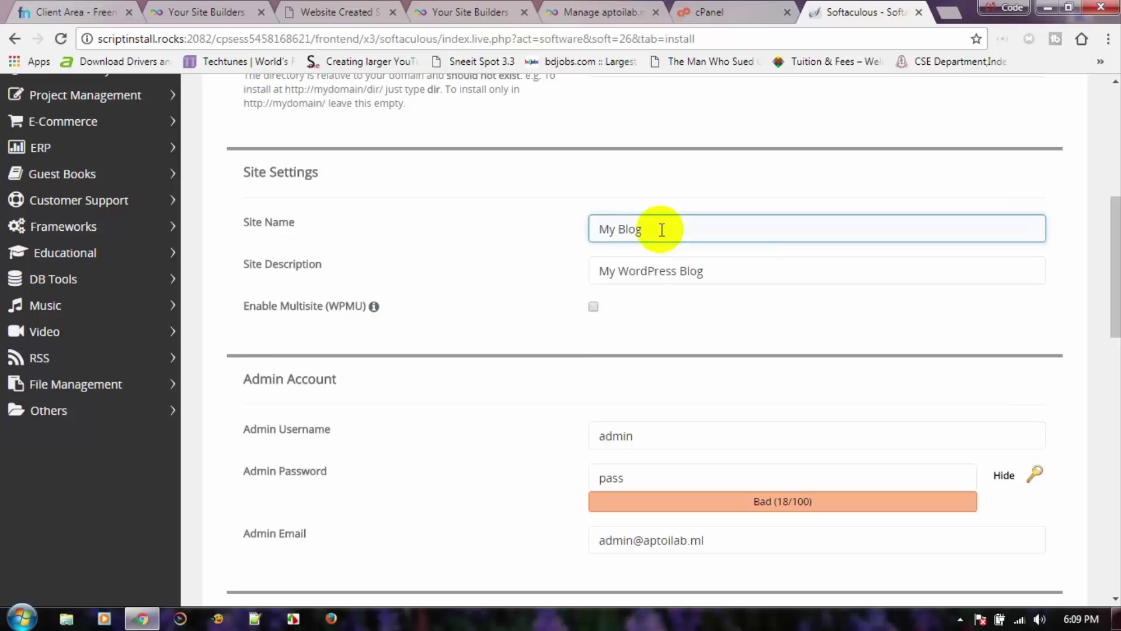
{"action": "double_click", "coordinate": [659, 438]}
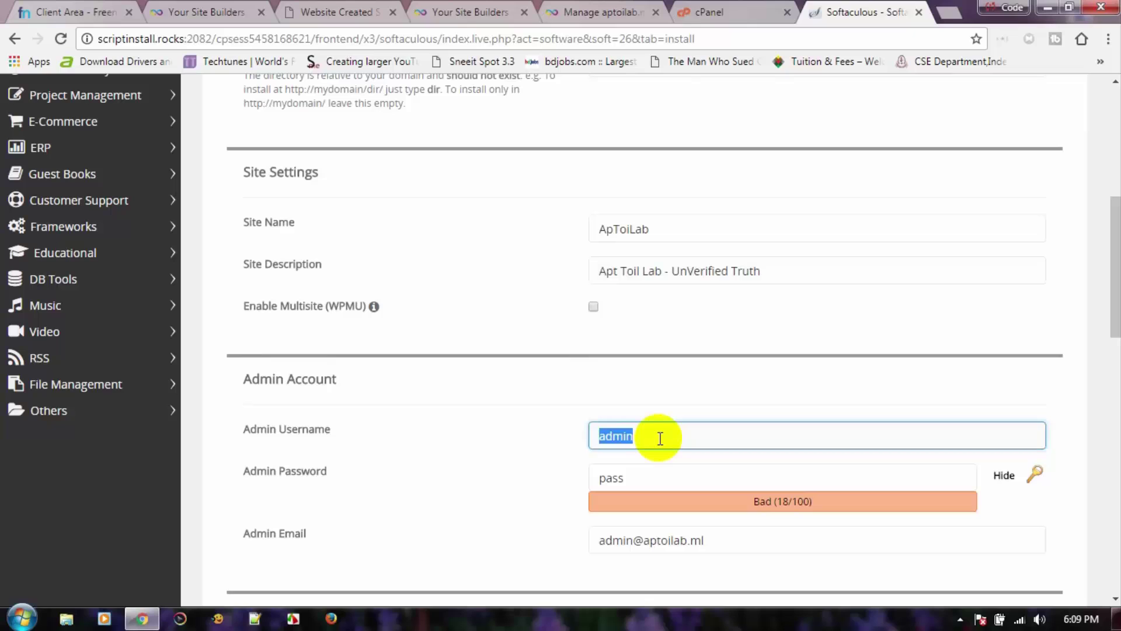
- Set the admin password, pick the Pixel-Linear theme and launch the WordPress install
{"action": "left_click", "coordinate": [599, 478]}
{"action": "type", "text": "@"}
{"action": "scroll", "coordinate": [727, 439], "scroll_direction": "down", "scroll_amount": 4}
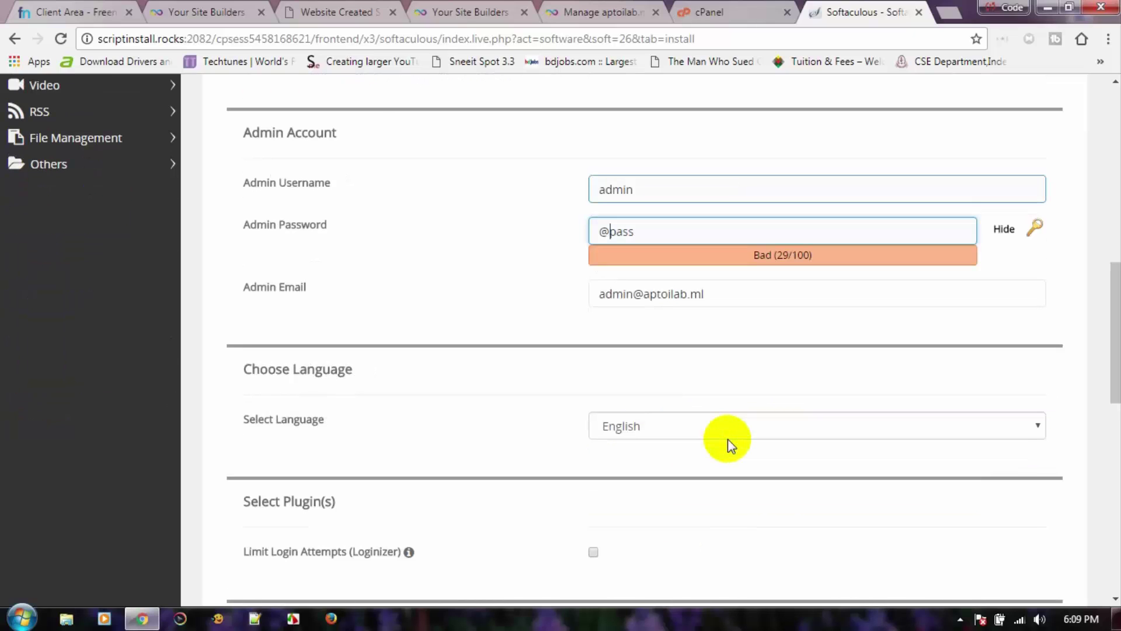
{"action": "scroll", "coordinate": [728, 439], "scroll_direction": "down", "scroll_amount": 10}
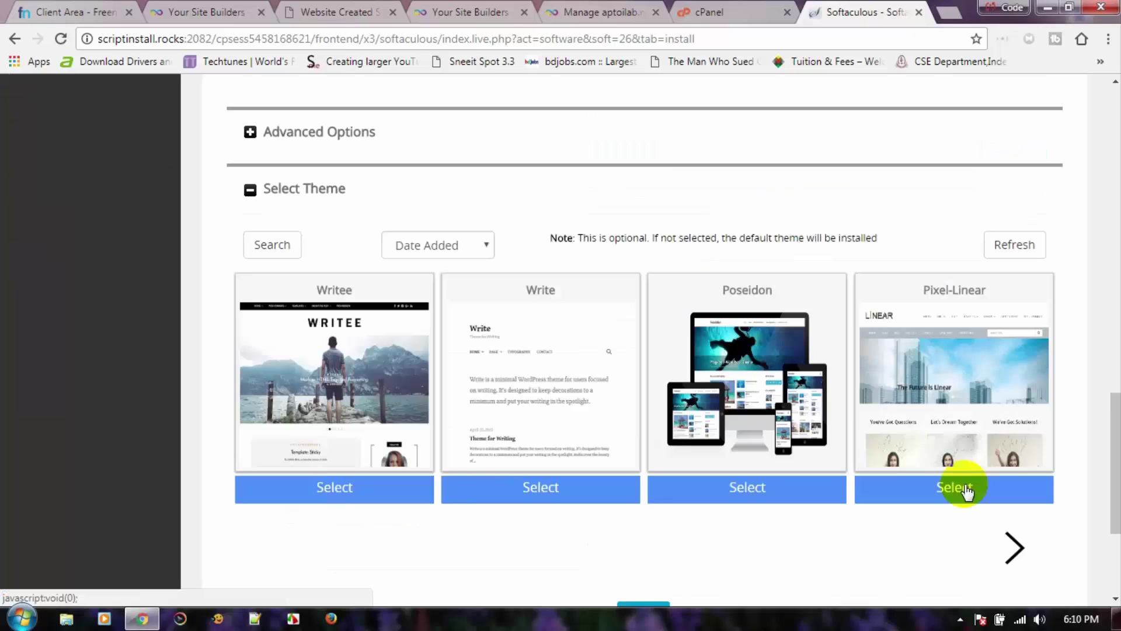
{"action": "left_click", "coordinate": [964, 491]}
{"action": "scroll", "coordinate": [642, 461], "scroll_direction": "down", "scroll_amount": 3}
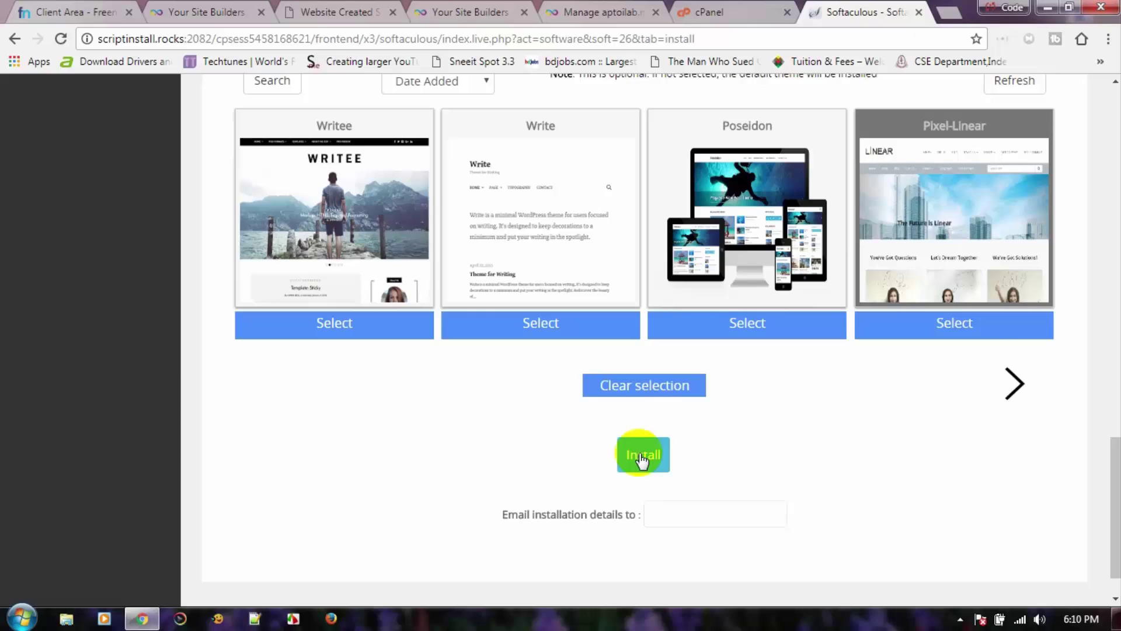
{"action": "left_click", "coordinate": [641, 458]}
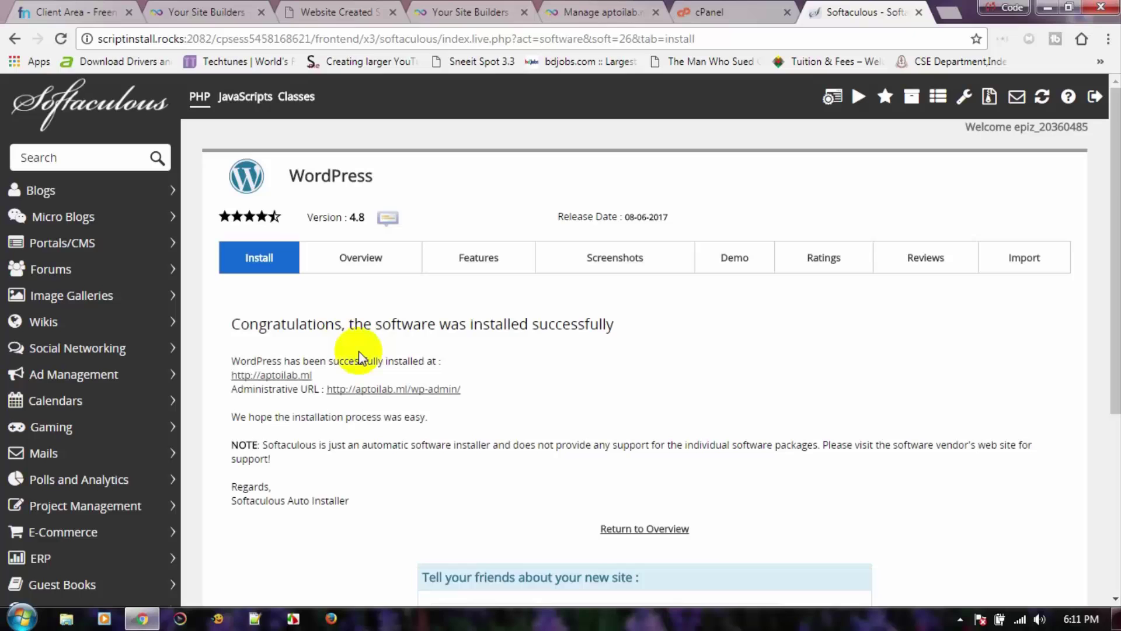
- Reload aptoilab.ml to see the new WordPress blog in the Pixel Linear theme
{"action": "left_click", "coordinate": [327, 11]}
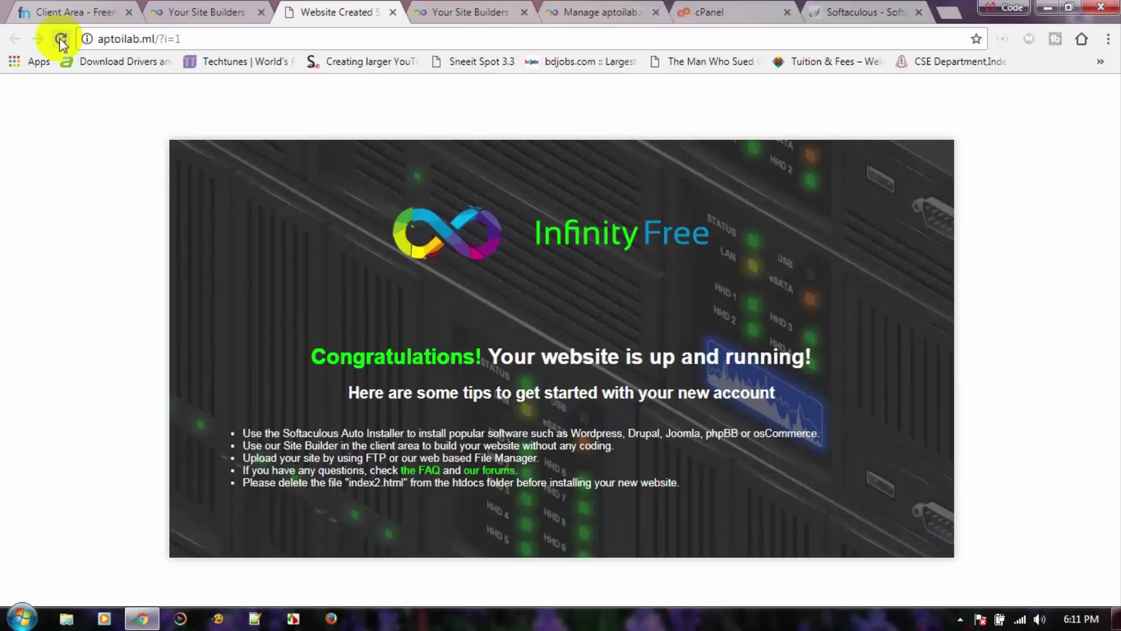
{"action": "left_click", "coordinate": [61, 40]}
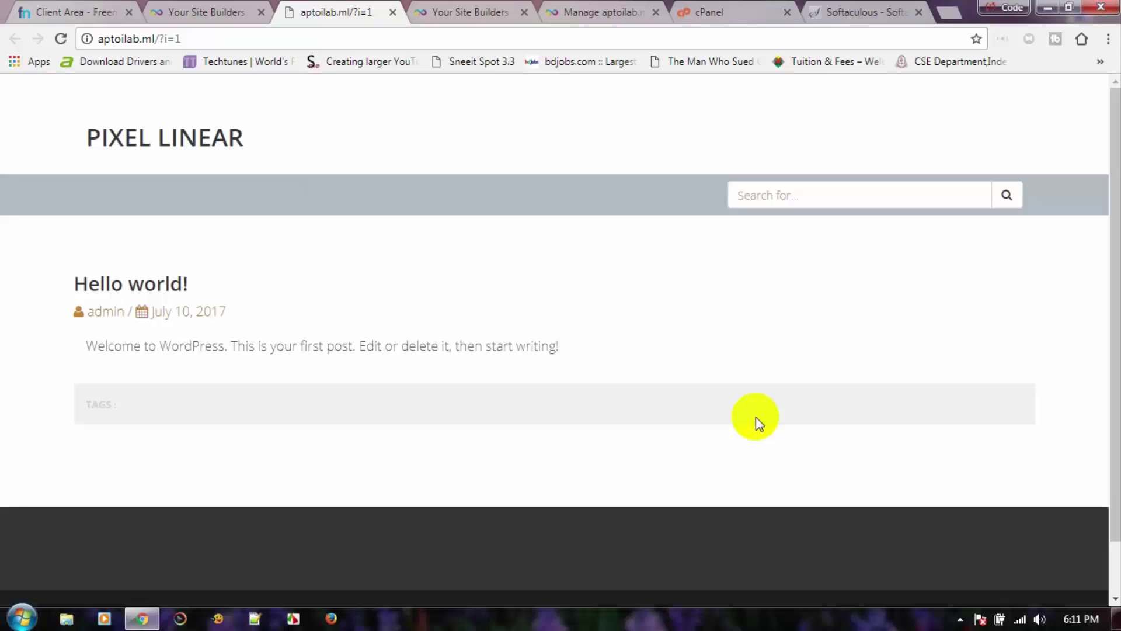
{"action": "scroll", "coordinate": [756, 417], "scroll_direction": "down", "scroll_amount": 2}
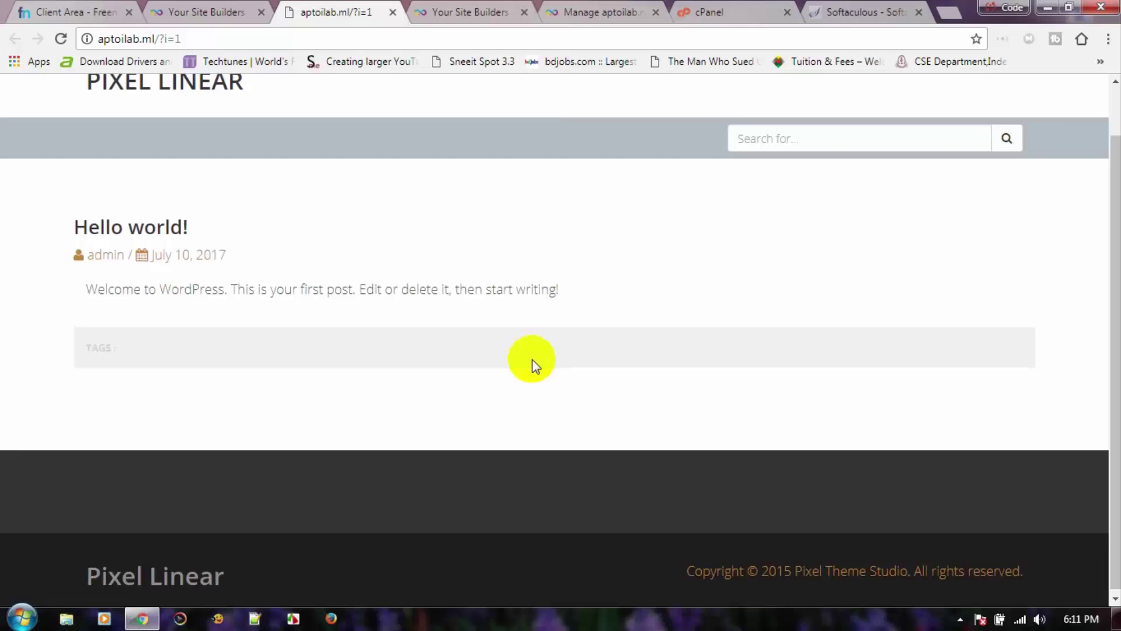
{"action": "scroll", "coordinate": [531, 359], "scroll_direction": "up", "scroll_amount": 2}
- Open the WordPress admin URL in a new tab and close the Softaculous tab
{"action": "left_click", "coordinate": [882, 7]}
{"action": "right_click", "coordinate": [408, 389]}
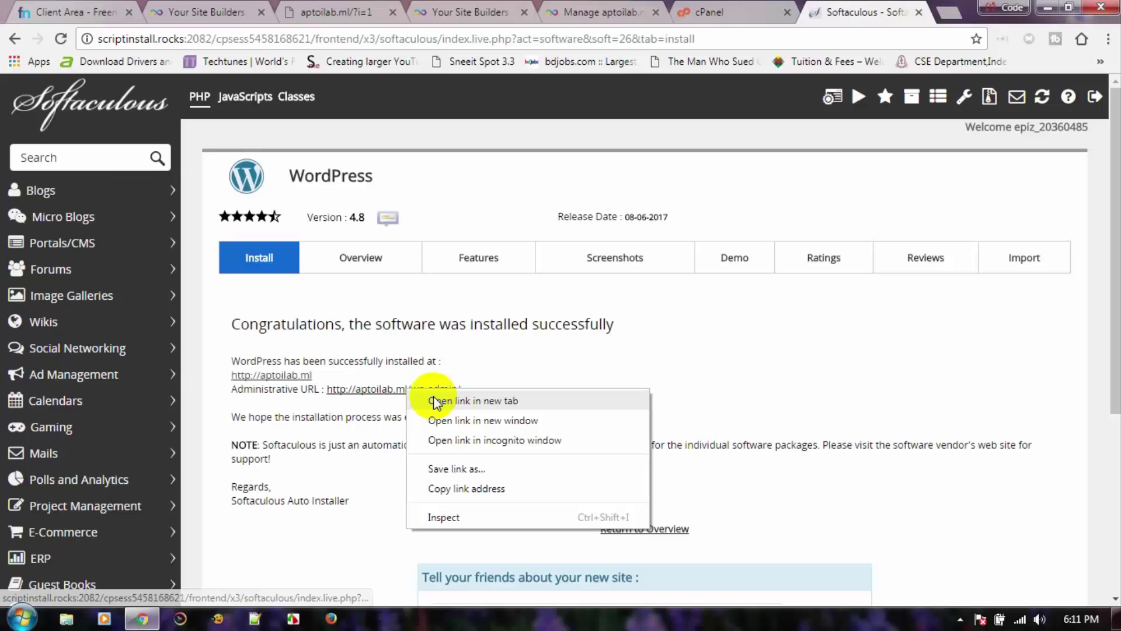
{"action": "left_click", "coordinate": [435, 402]}
{"action": "scroll", "coordinate": [796, 130], "scroll_direction": "down", "scroll_amount": 1}
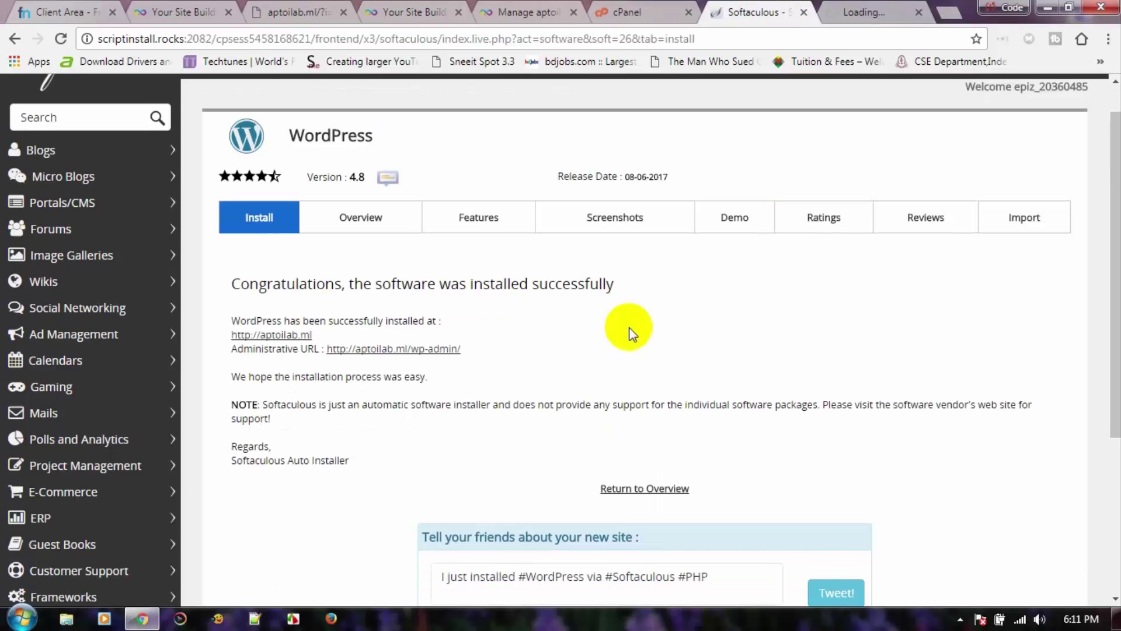
{"action": "scroll", "coordinate": [630, 334], "scroll_direction": "up", "scroll_amount": 1}
{"action": "left_click", "coordinate": [804, 13]}
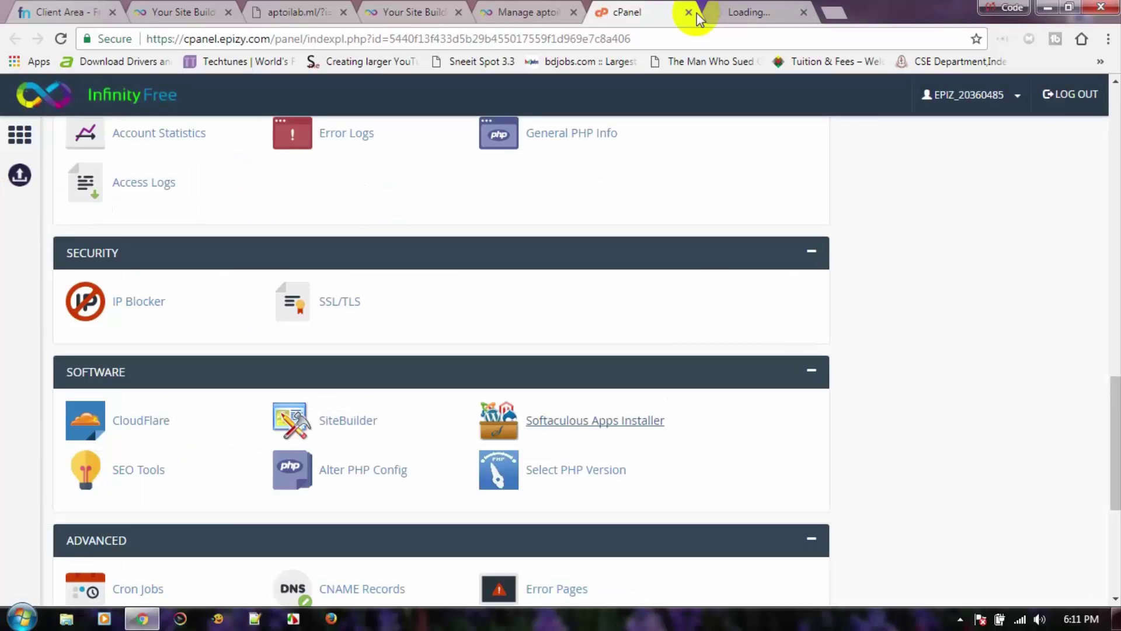
{"action": "left_click", "coordinate": [773, 9]}
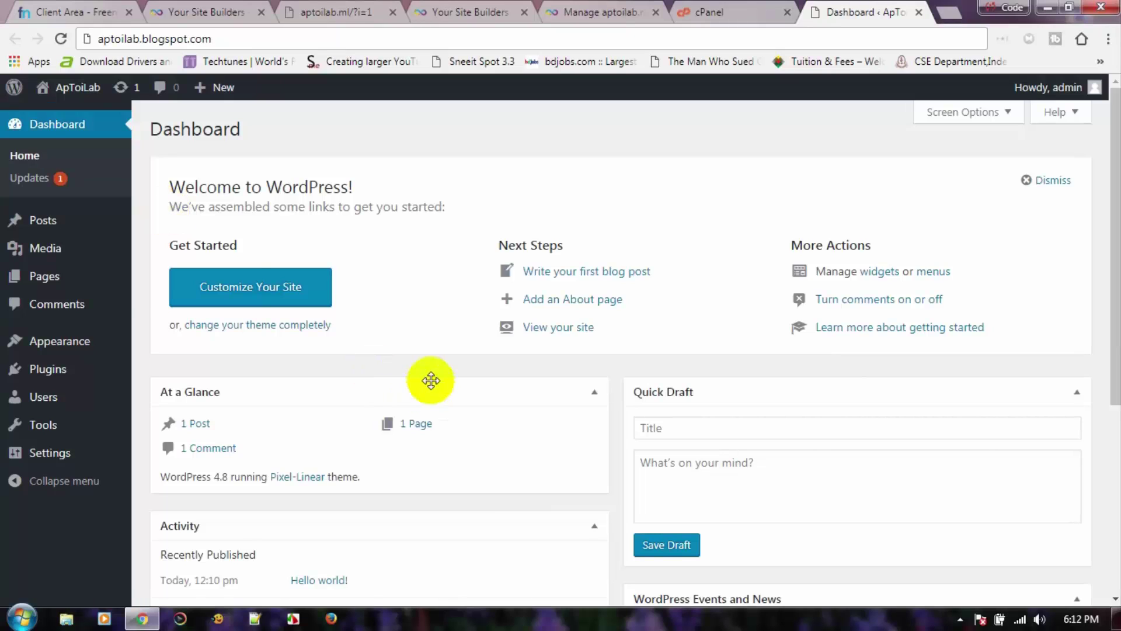
- Start a new post from Posts > Add New in the ApToiLab dashboard
{"action": "left_click", "coordinate": [53, 227]}
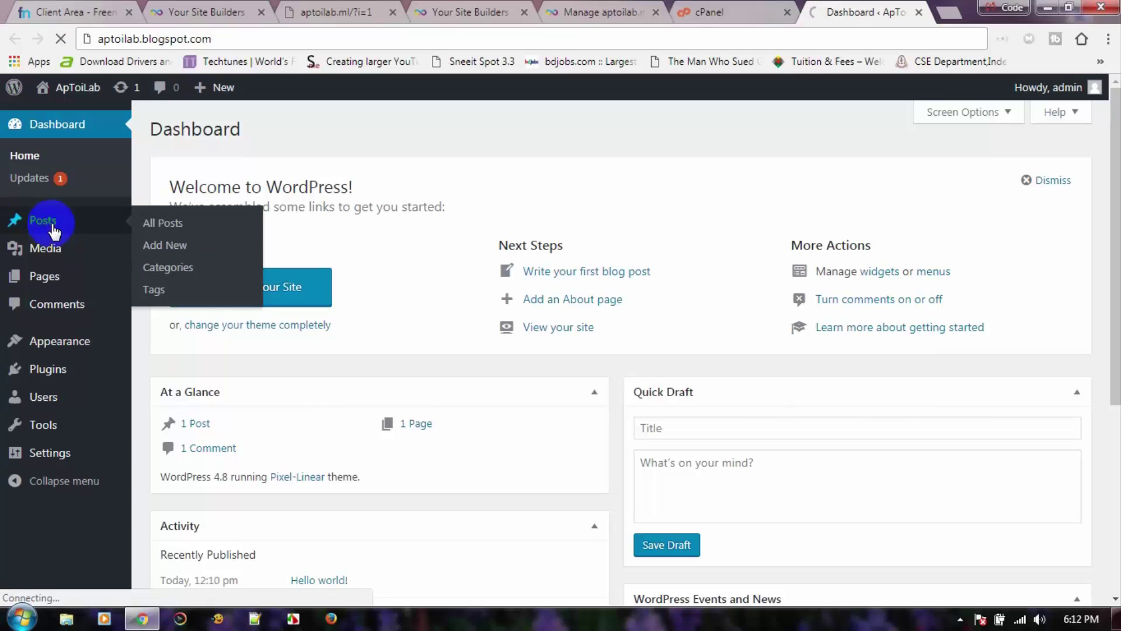
{"action": "left_click", "coordinate": [165, 229]}
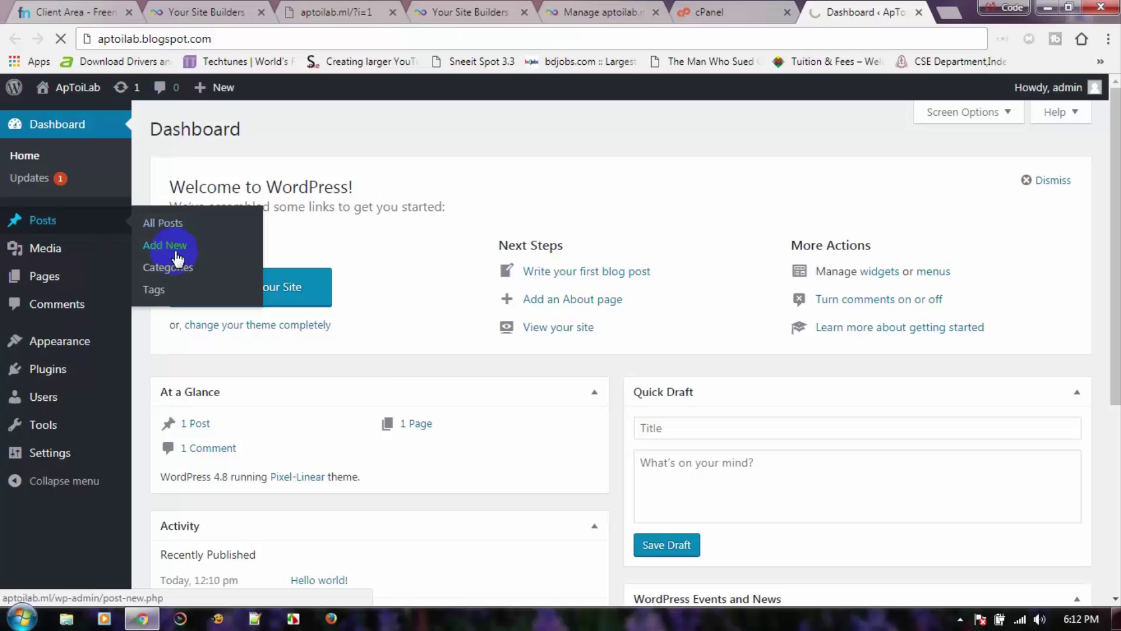
{"action": "left_click", "coordinate": [178, 259]}
{"action": "type", "text": "Test Post"}
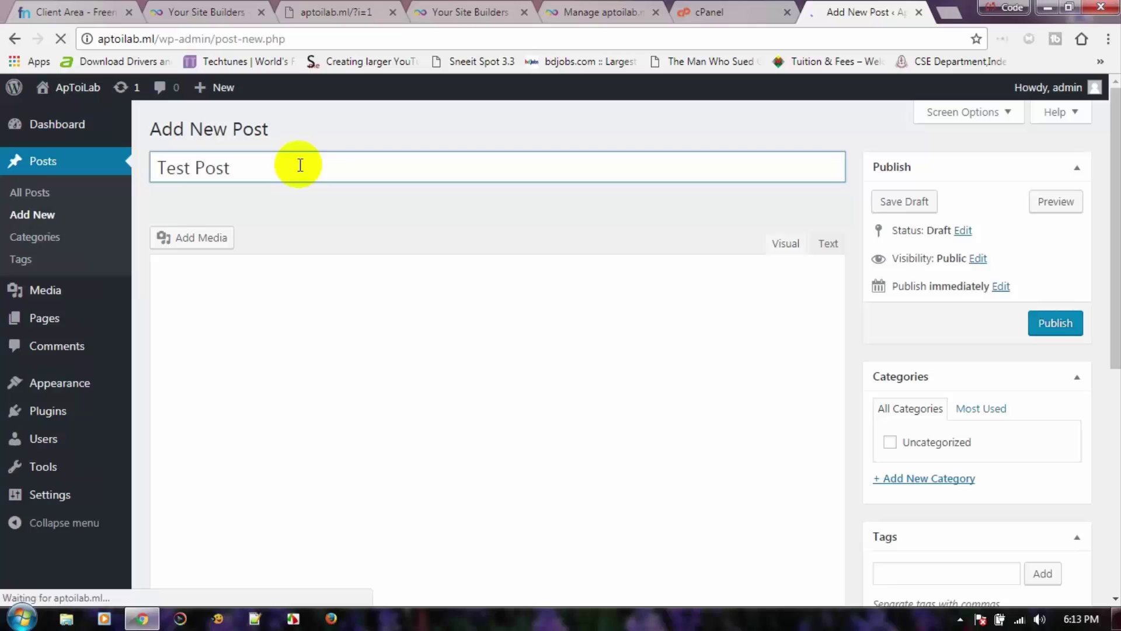
- Finish the new post's title with '- ApToiLab' to read 'Test Post - ApToiLab'
{"action": "type", "text": " - "}
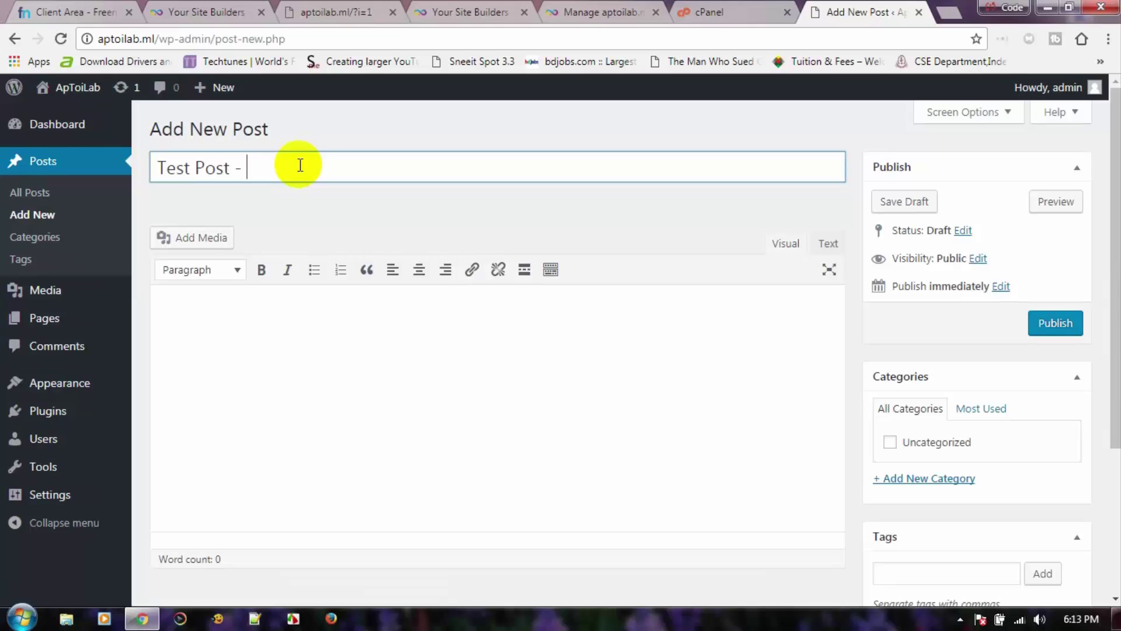
{"action": "type", "text": "ApToiLab"}
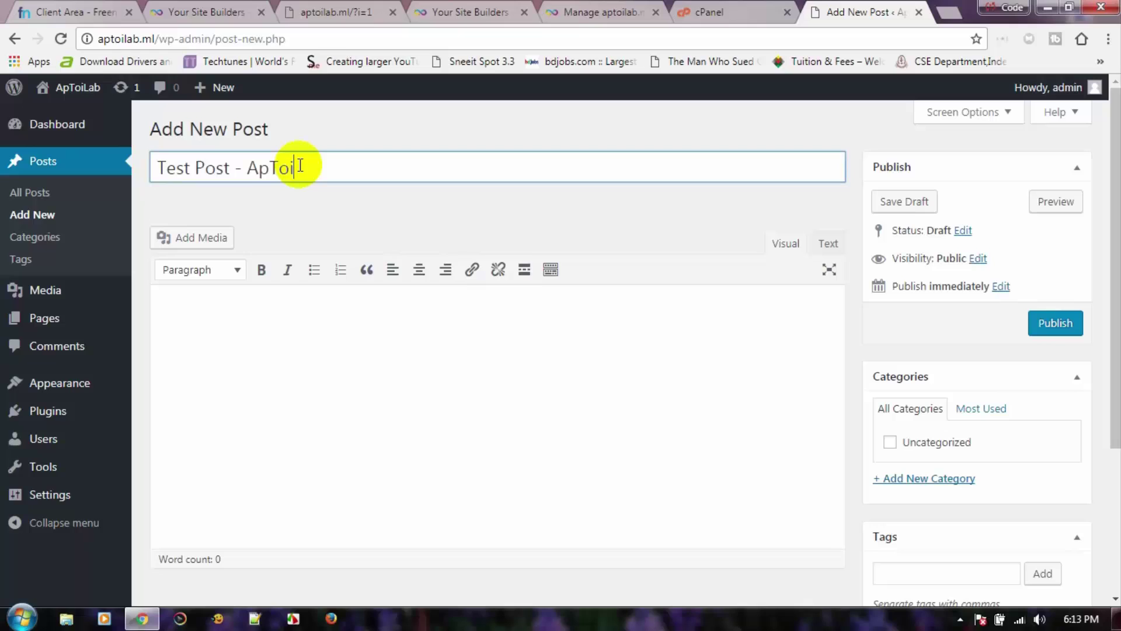